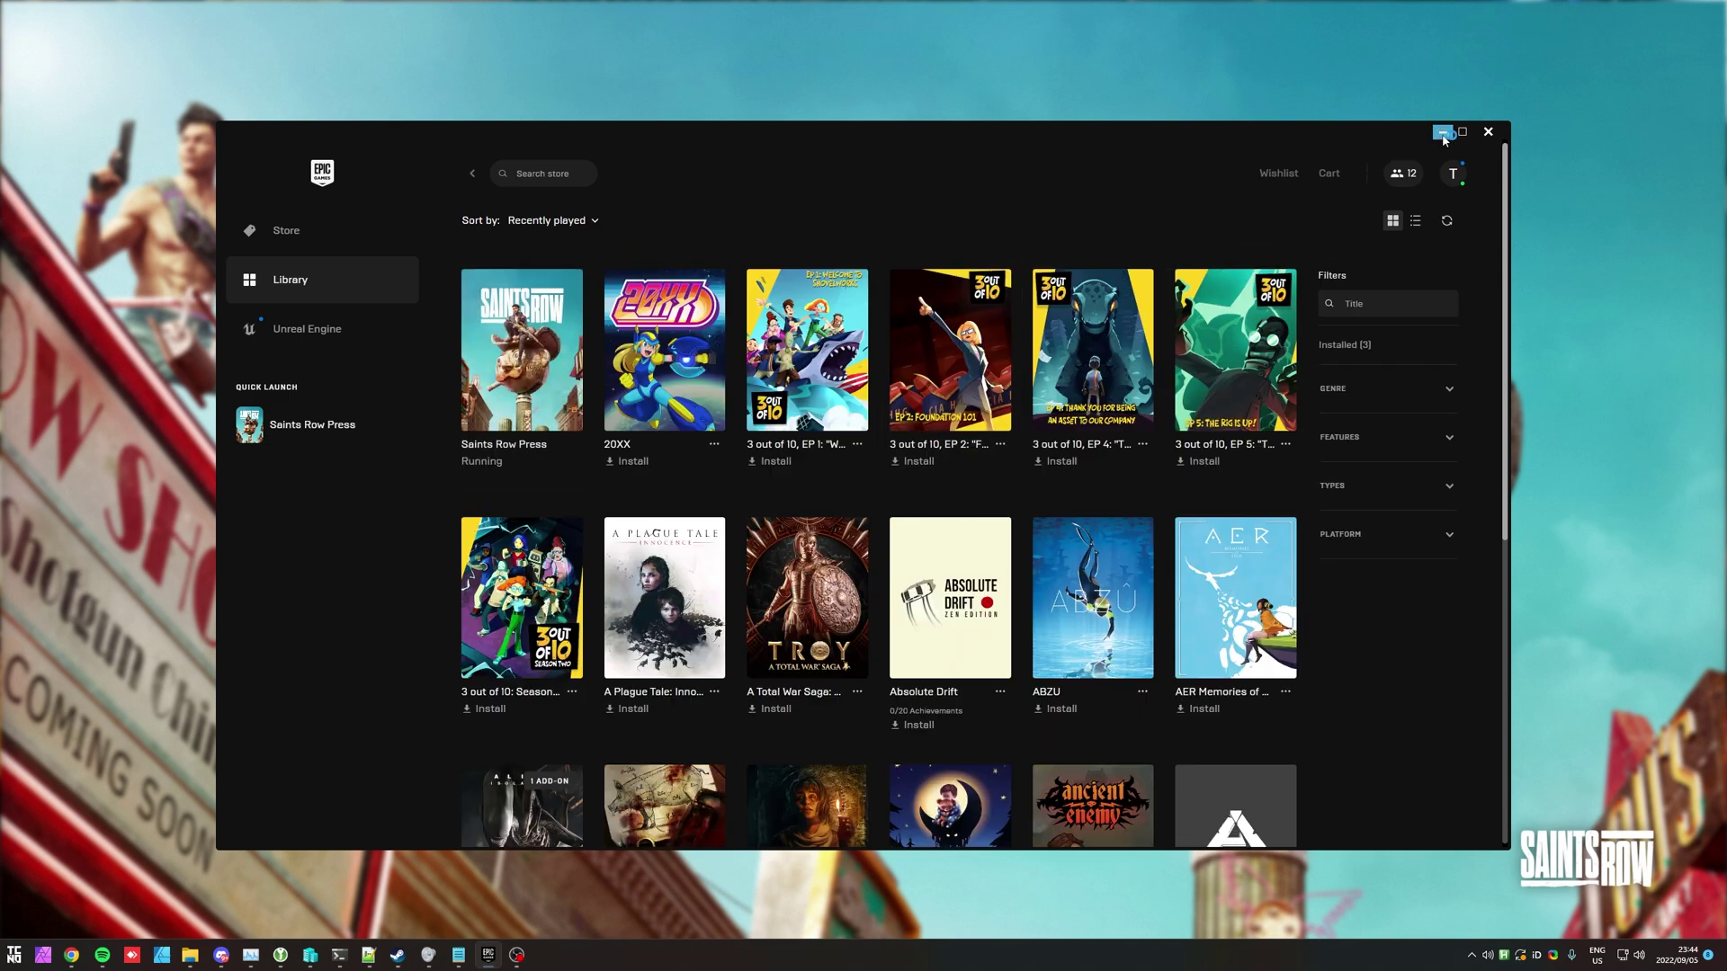
- Minimize the Epic Games Launcher, start Saints Row with Vulkan, and open the game's display options
{"action": "left_click", "coordinate": [1444, 135]}
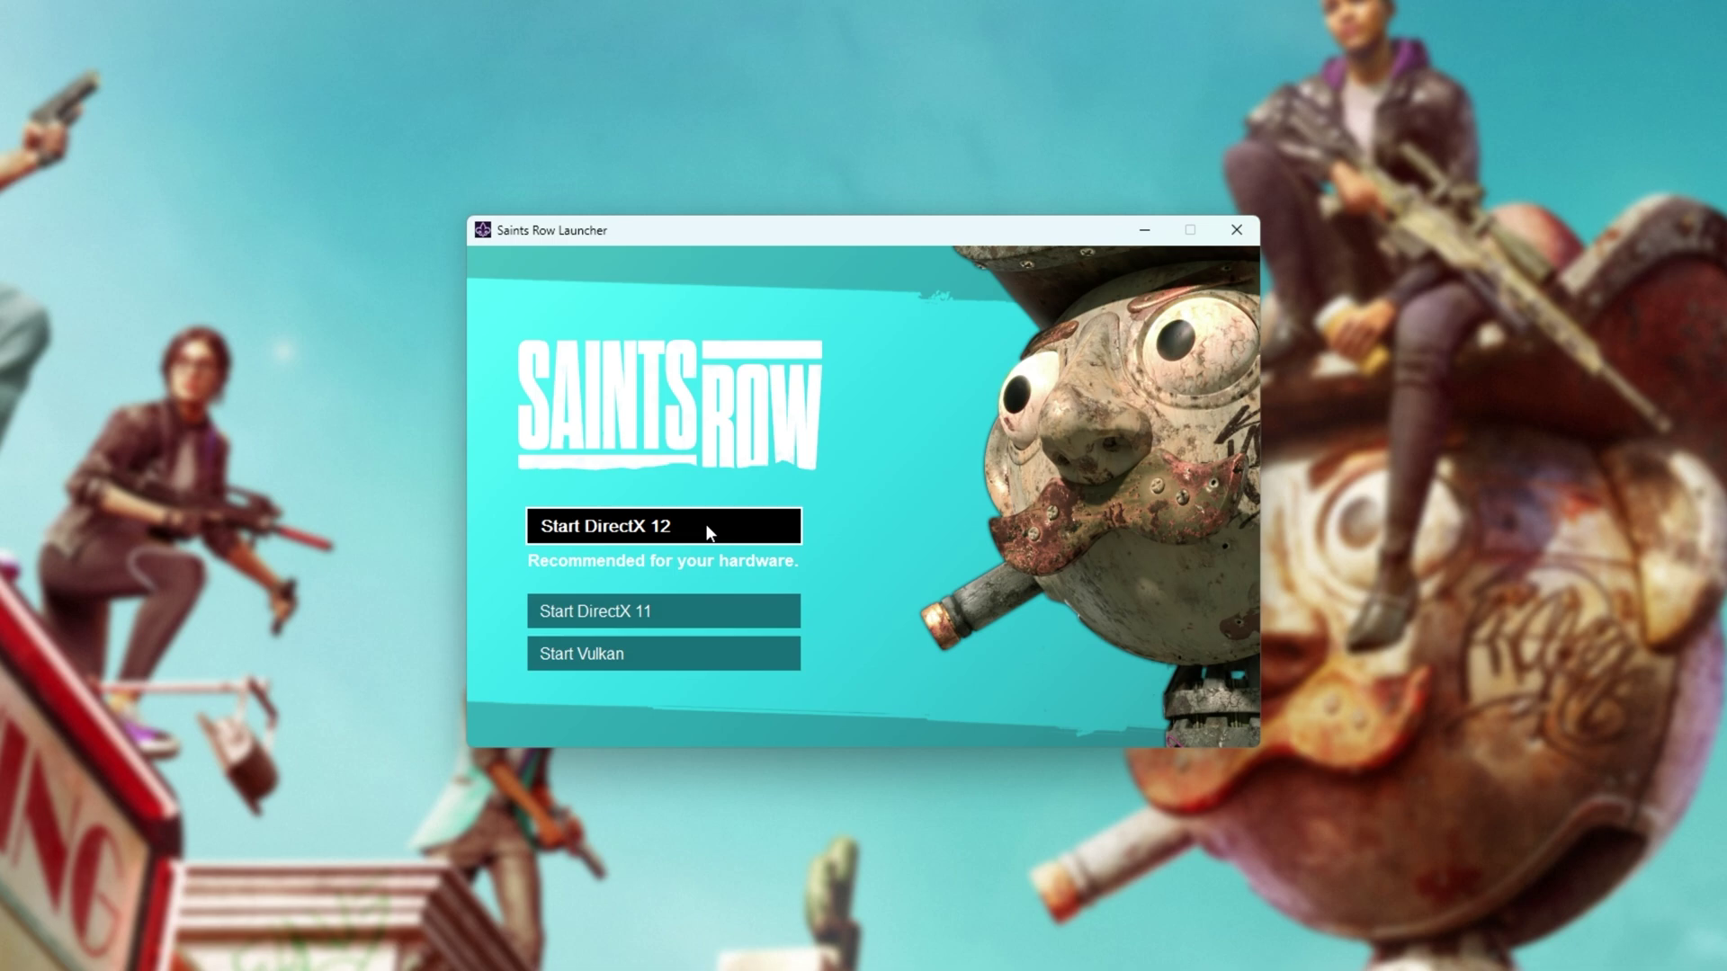
{"action": "left_click", "coordinate": [730, 661]}
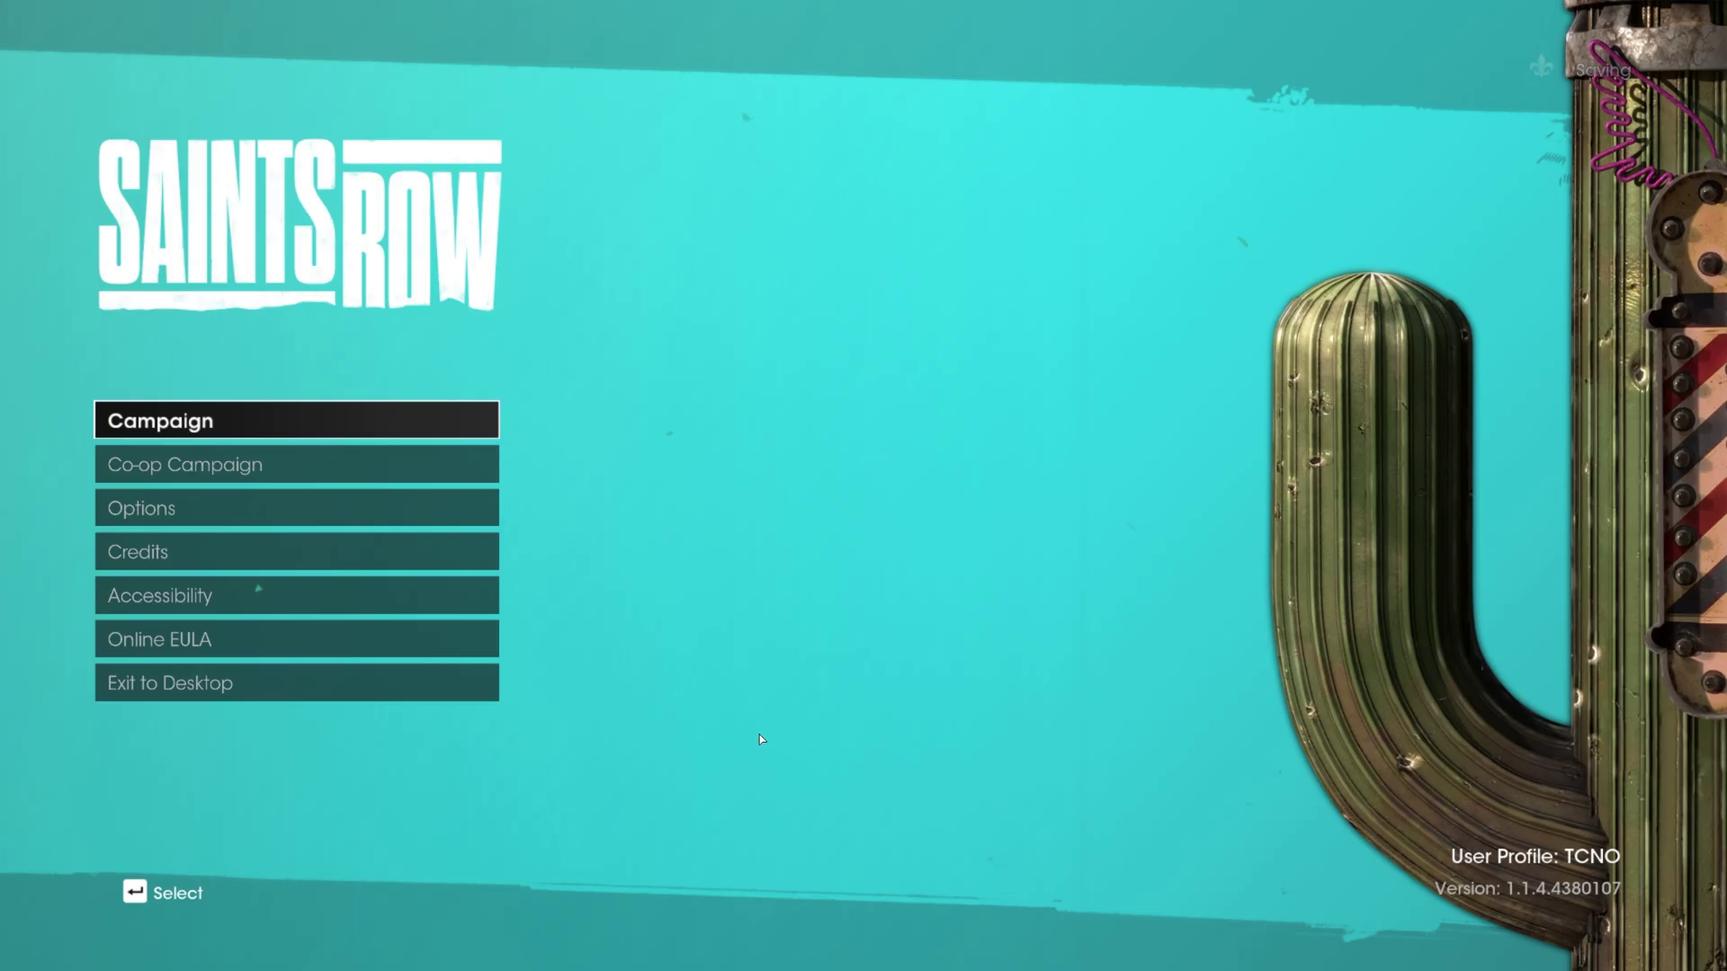
{"action": "left_click", "coordinate": [293, 506]}
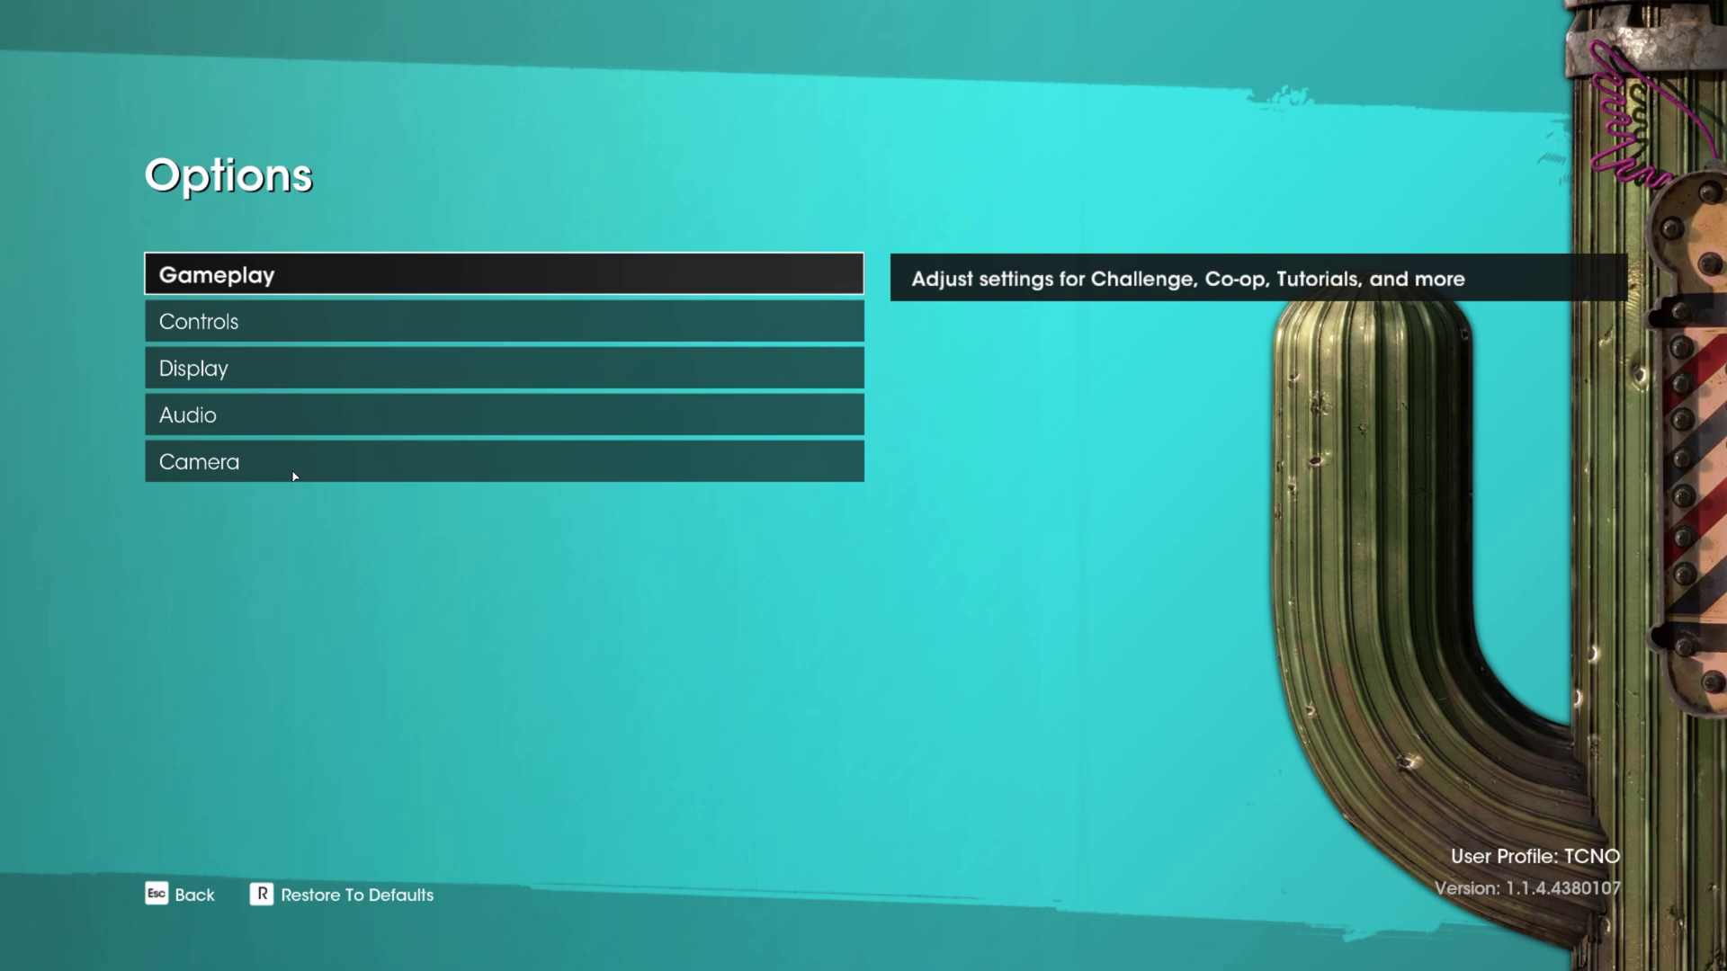
{"action": "left_click", "coordinate": [277, 376]}
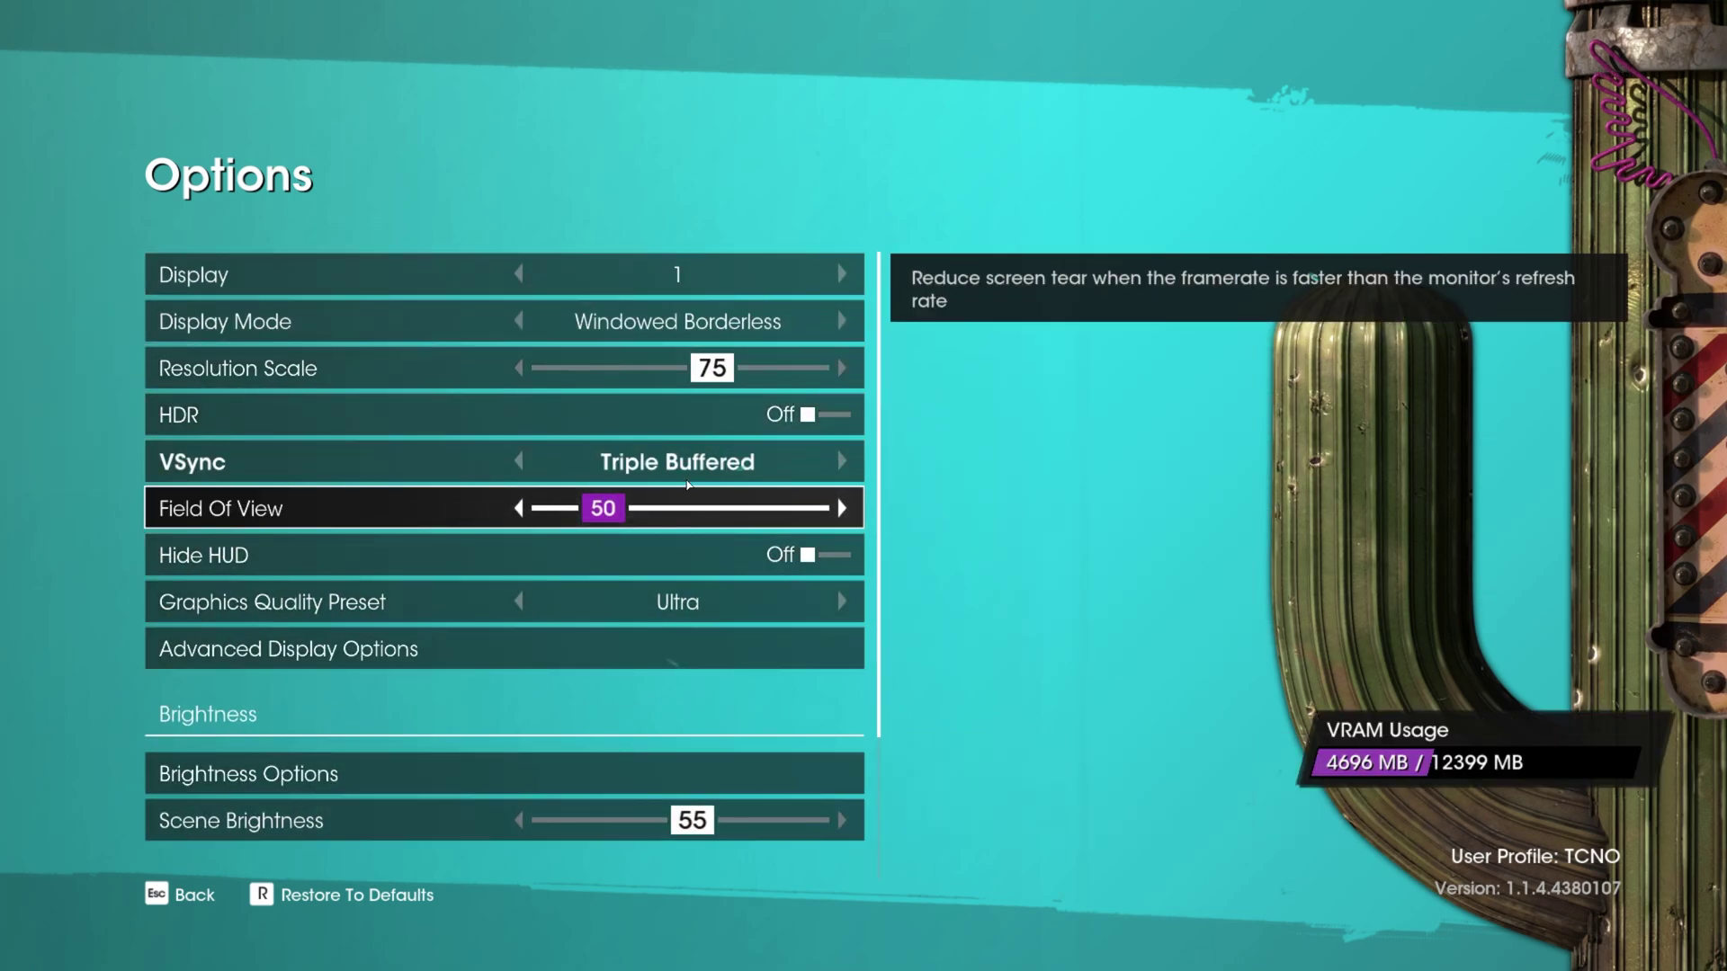
- Turn VSync off and set the field of view to 80, keeping the applied settings
{"action": "left_click", "coordinate": [520, 461]}
{"action": "left_click", "coordinate": [521, 457]}
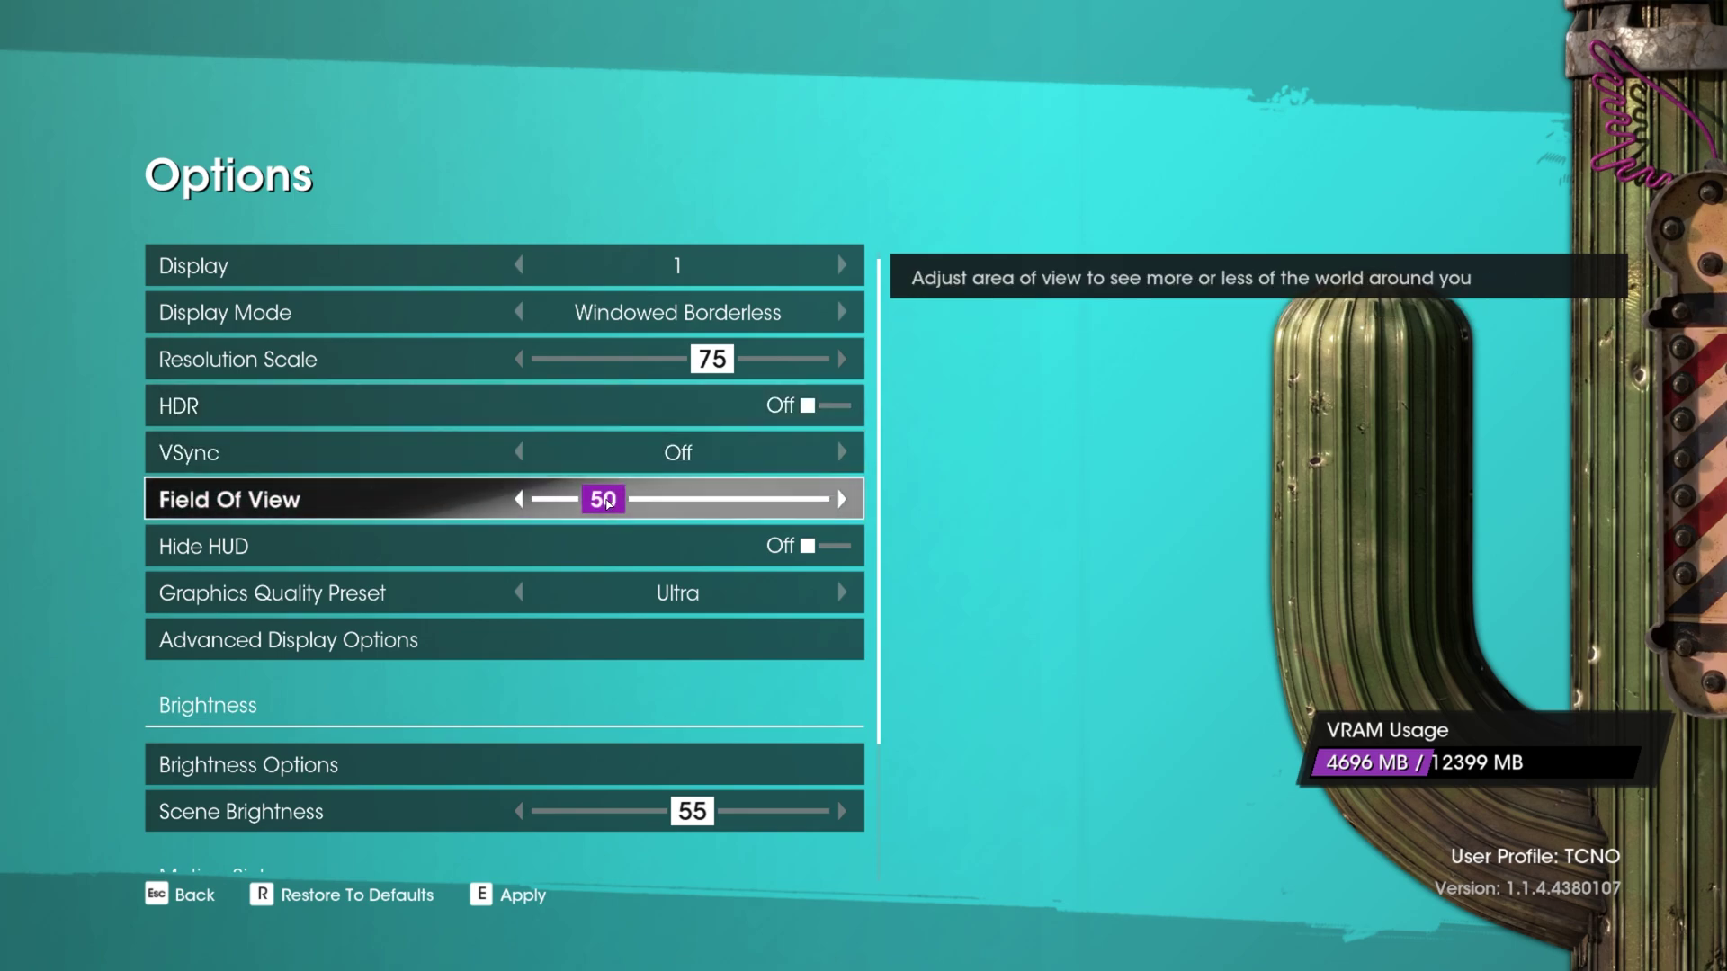
{"action": "left_click", "coordinate": [609, 502]}
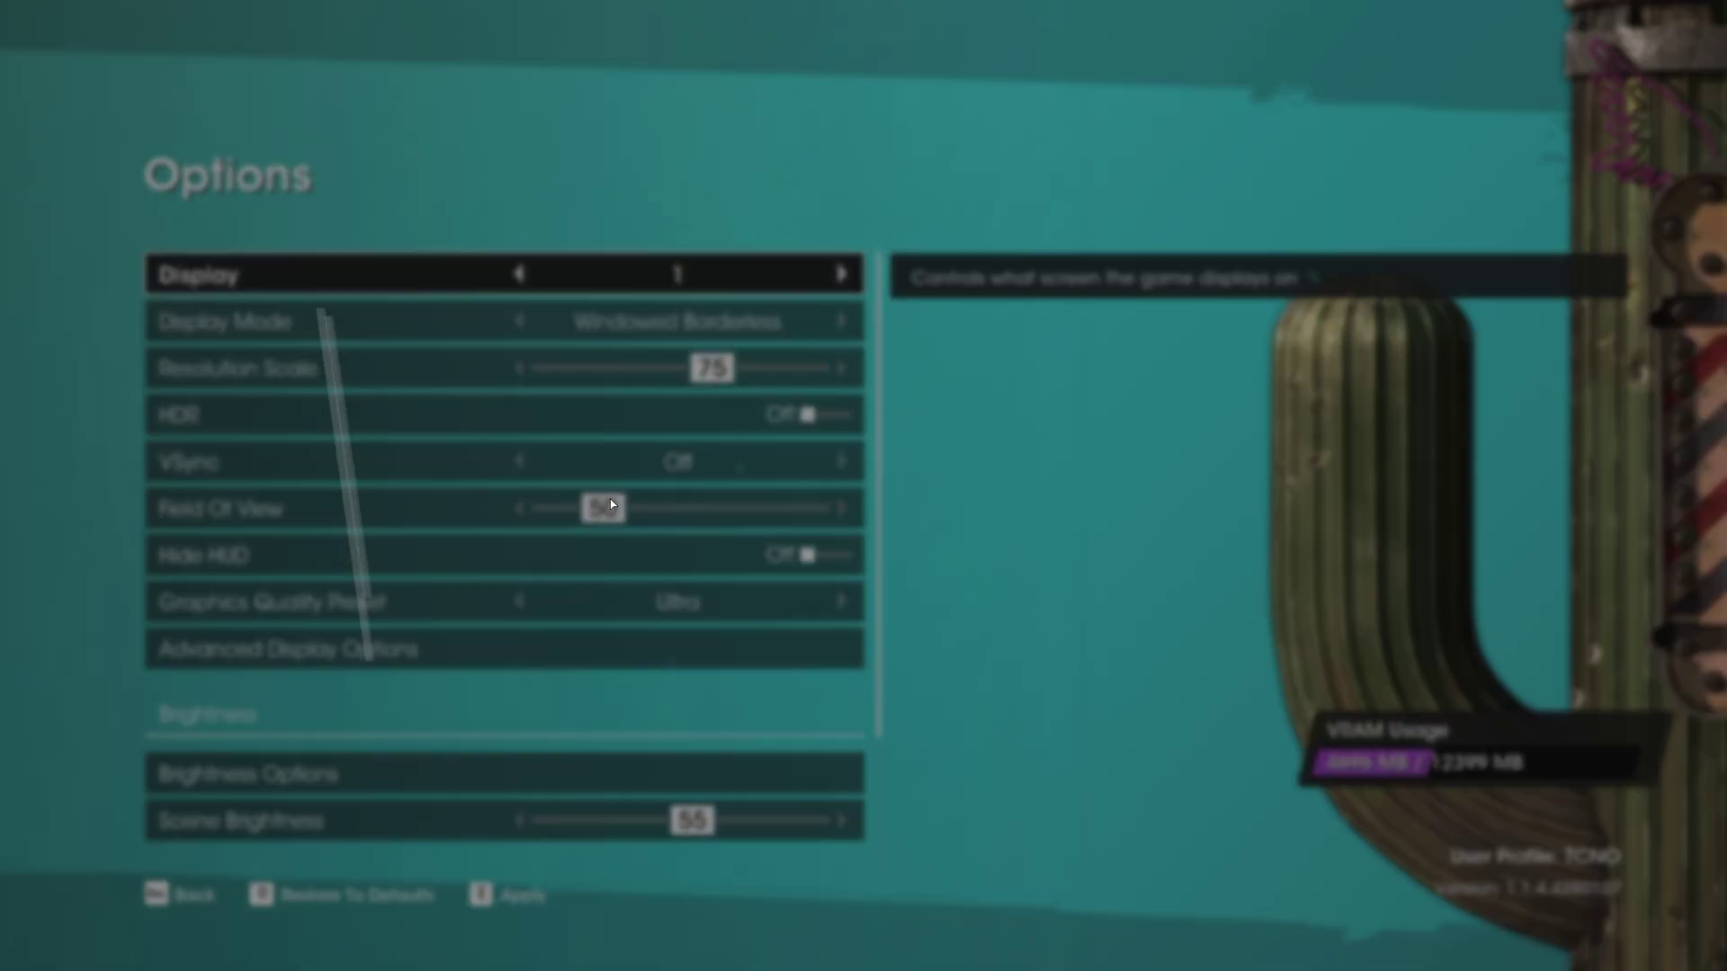
{"action": "left_click", "coordinate": [720, 483]}
{"action": "left_click_drag", "start_coordinate": [614, 513], "coordinate": [715, 538]}
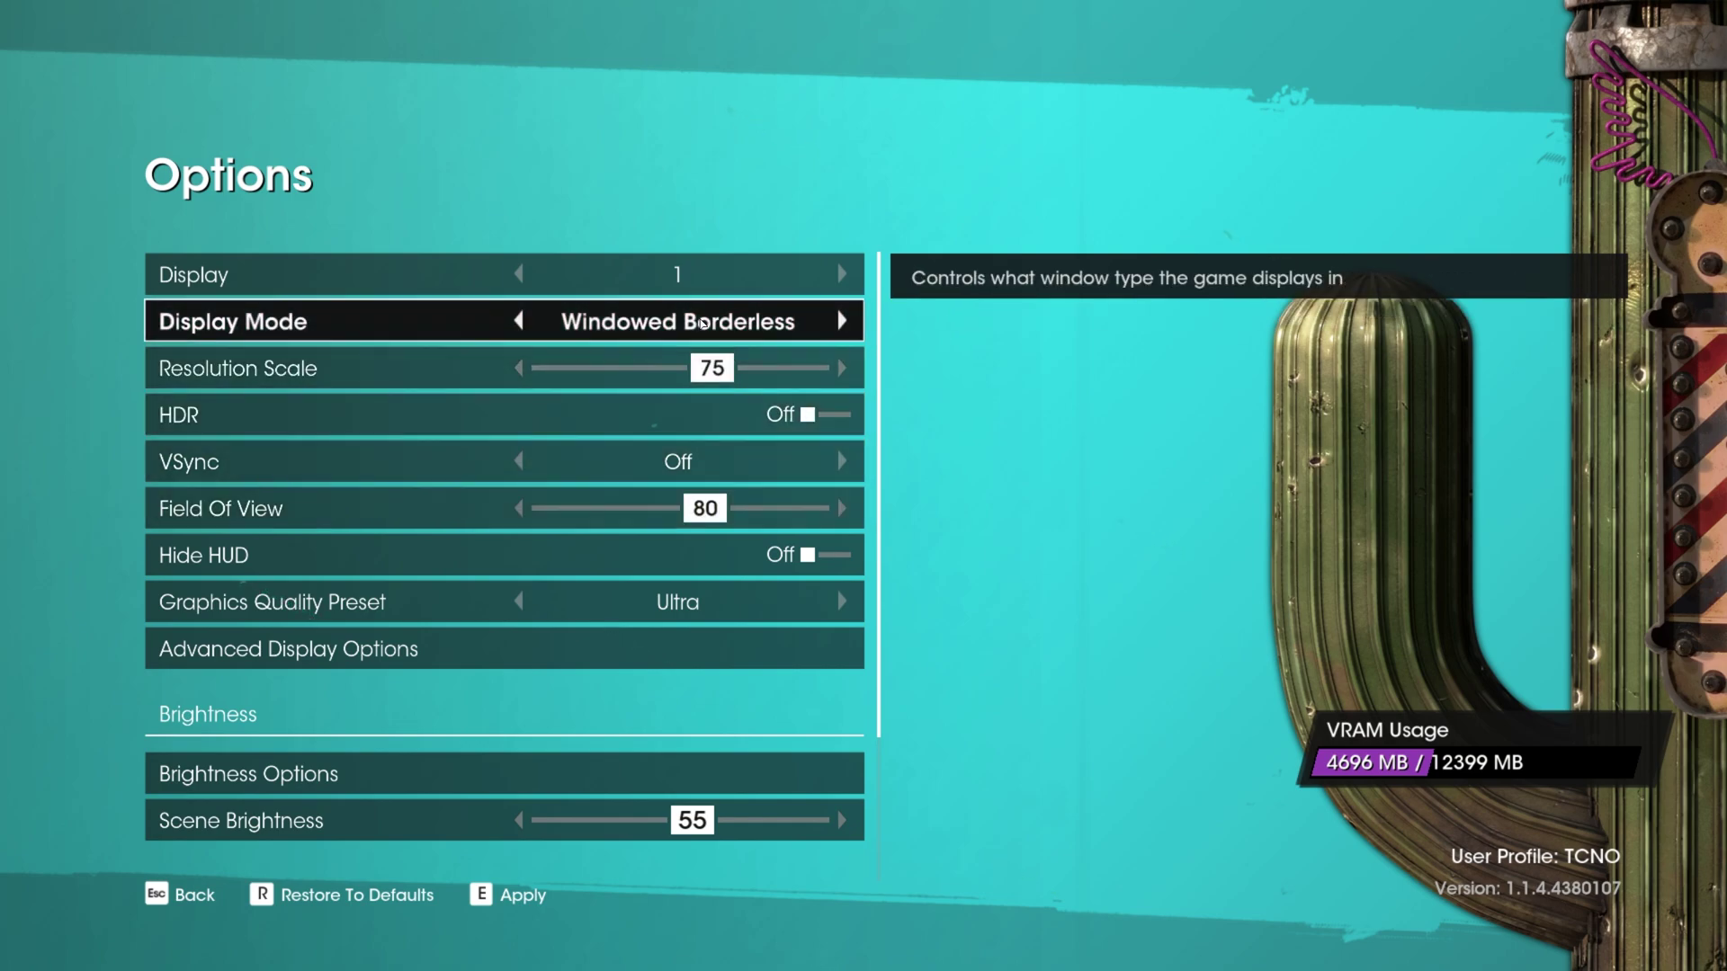
- Try the Fullscreen display mode with the resolution raised to 2560 x 1440
{"action": "left_click", "coordinate": [839, 324]}
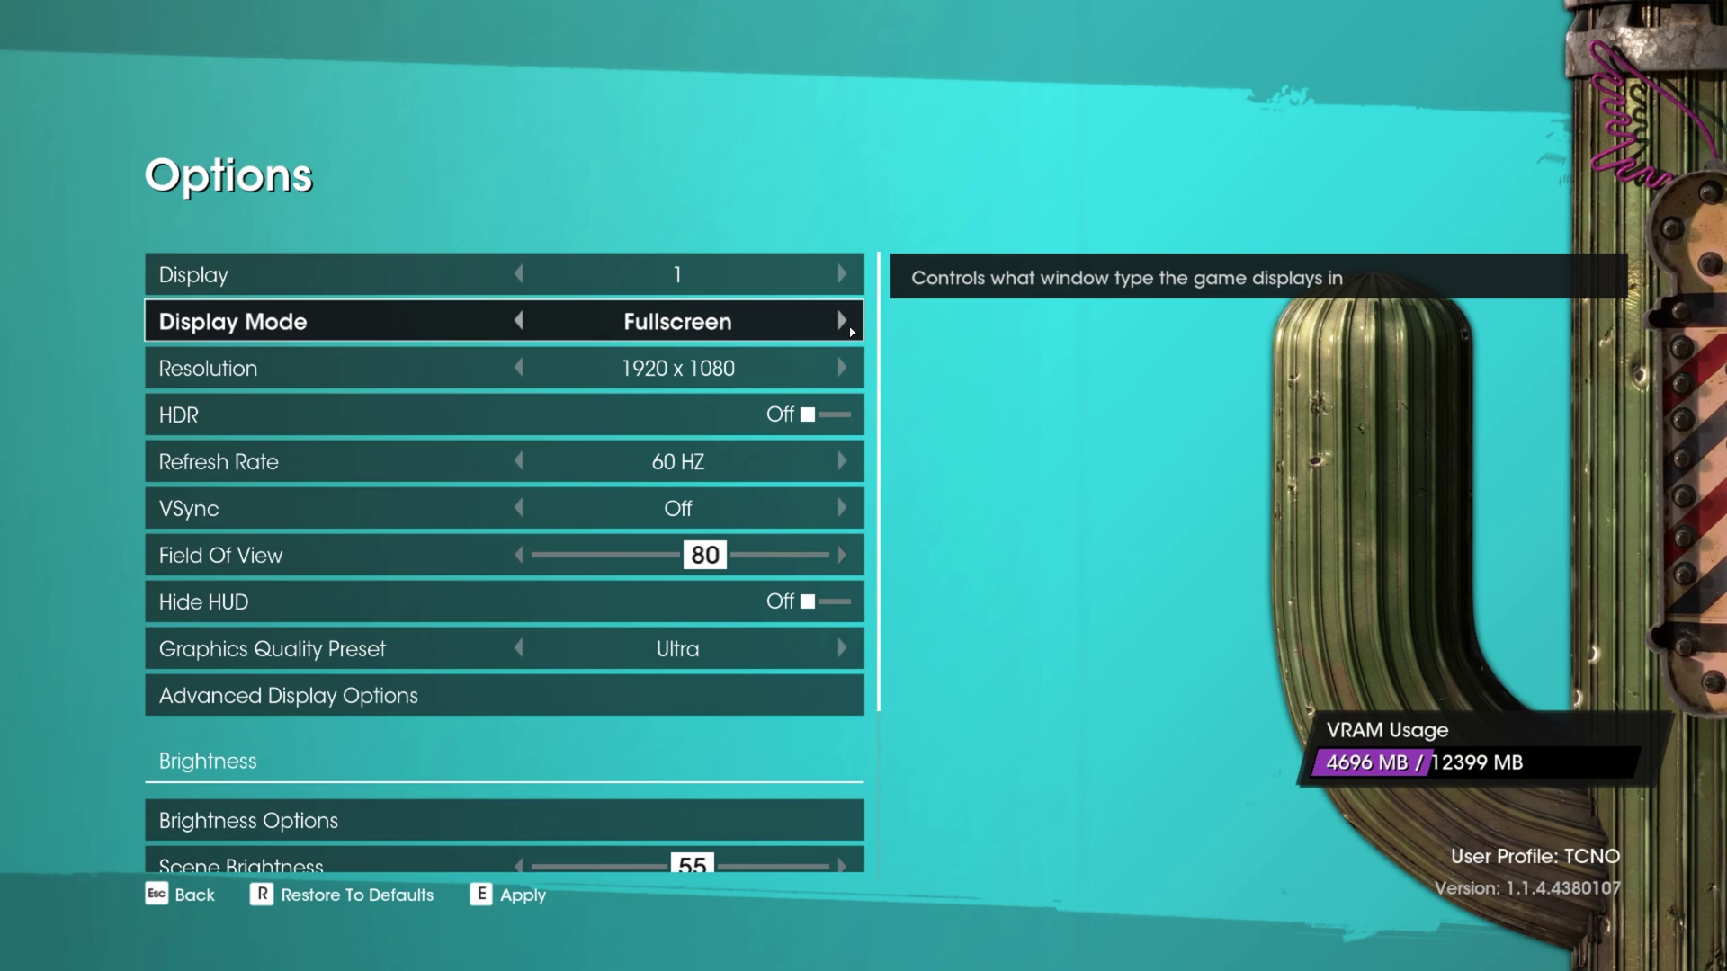
{"action": "left_click", "coordinate": [529, 322]}
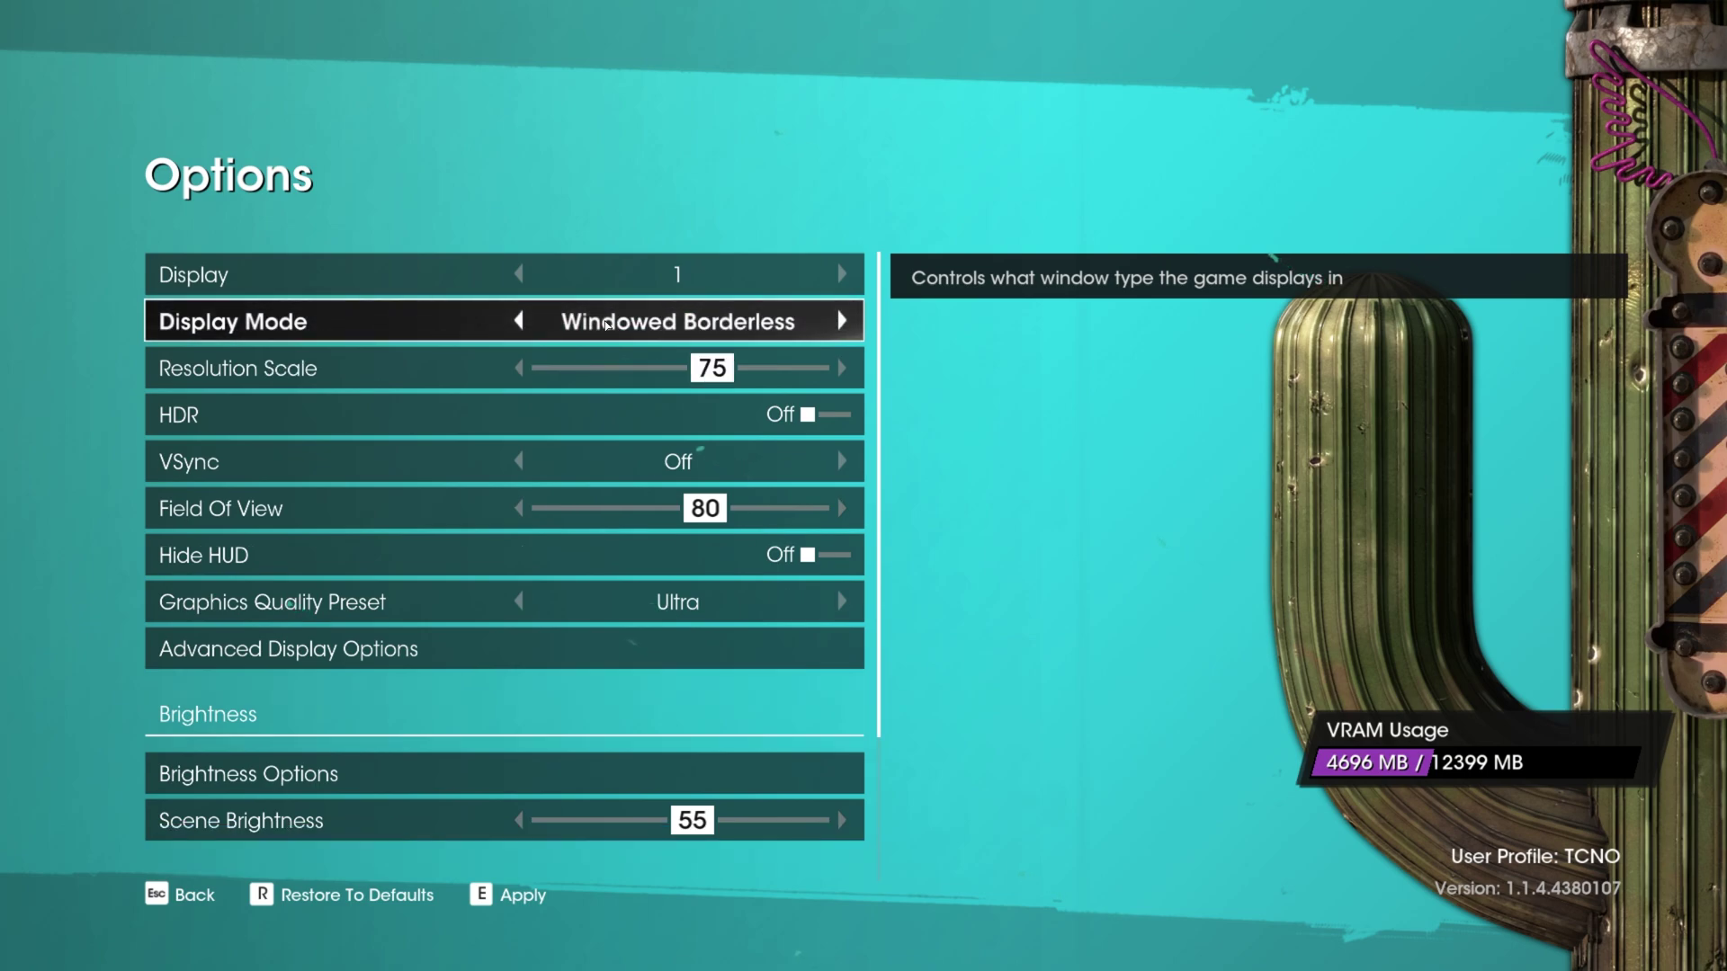
{"action": "left_click", "coordinate": [840, 321]}
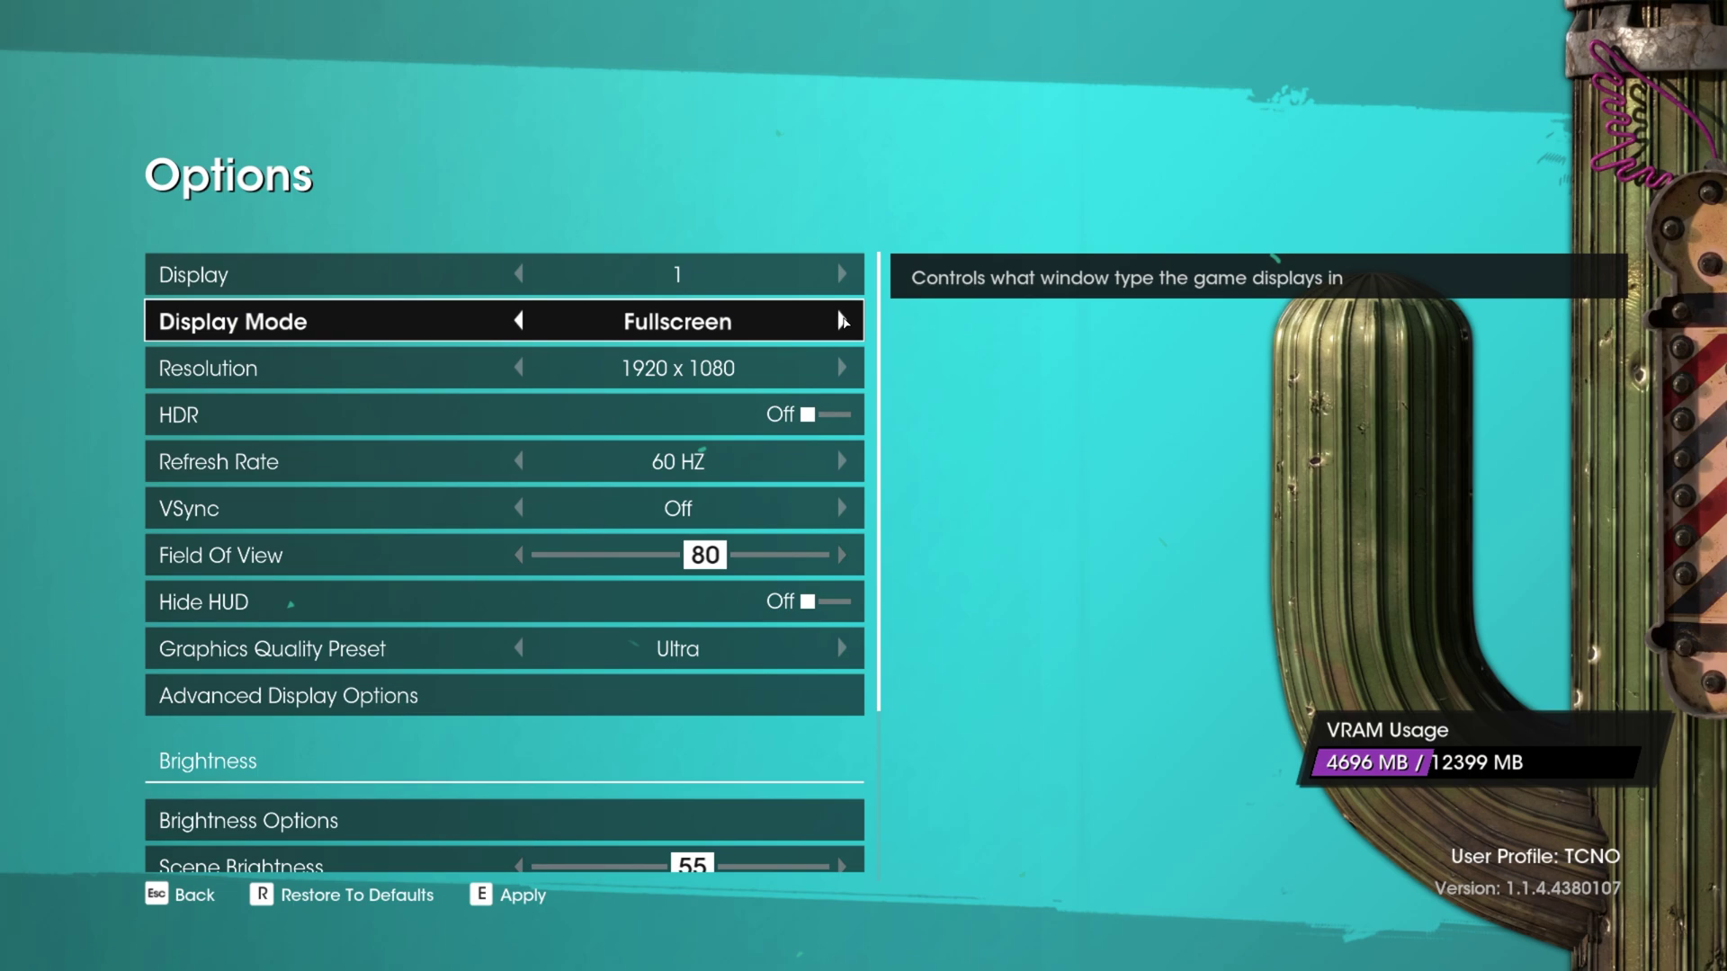
{"action": "left_click", "coordinate": [842, 367]}
{"action": "left_click", "coordinate": [842, 367]}
{"action": "left_click", "coordinate": [842, 367]}
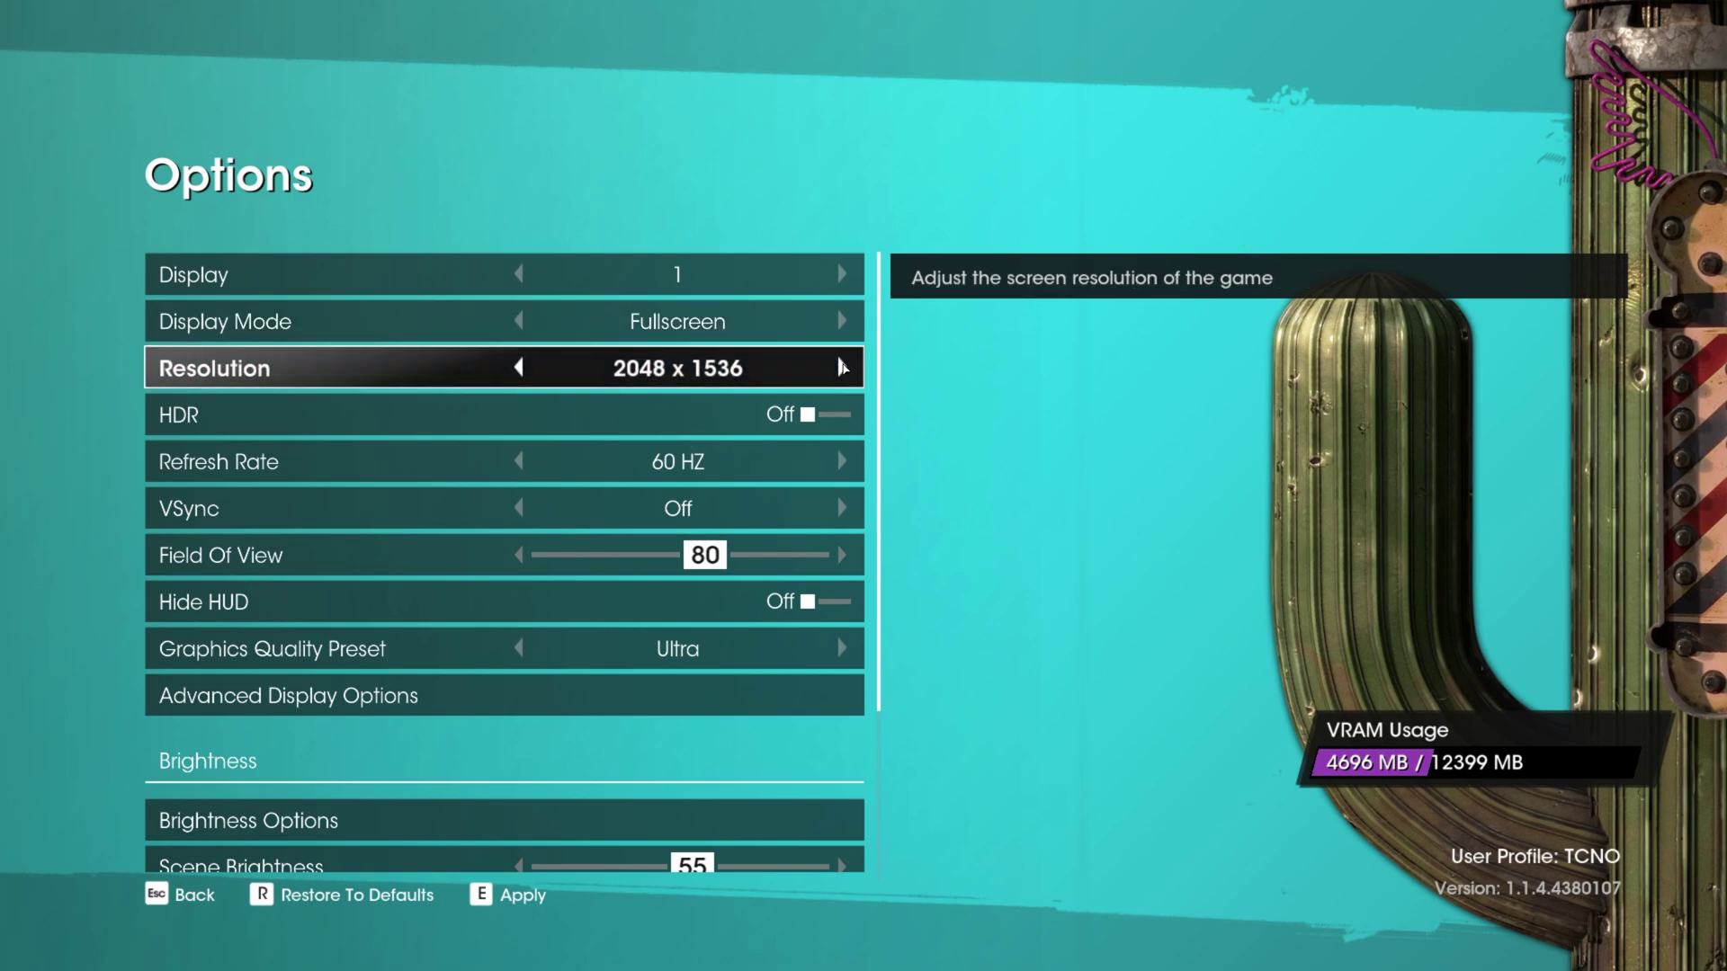
{"action": "left_click", "coordinate": [842, 367]}
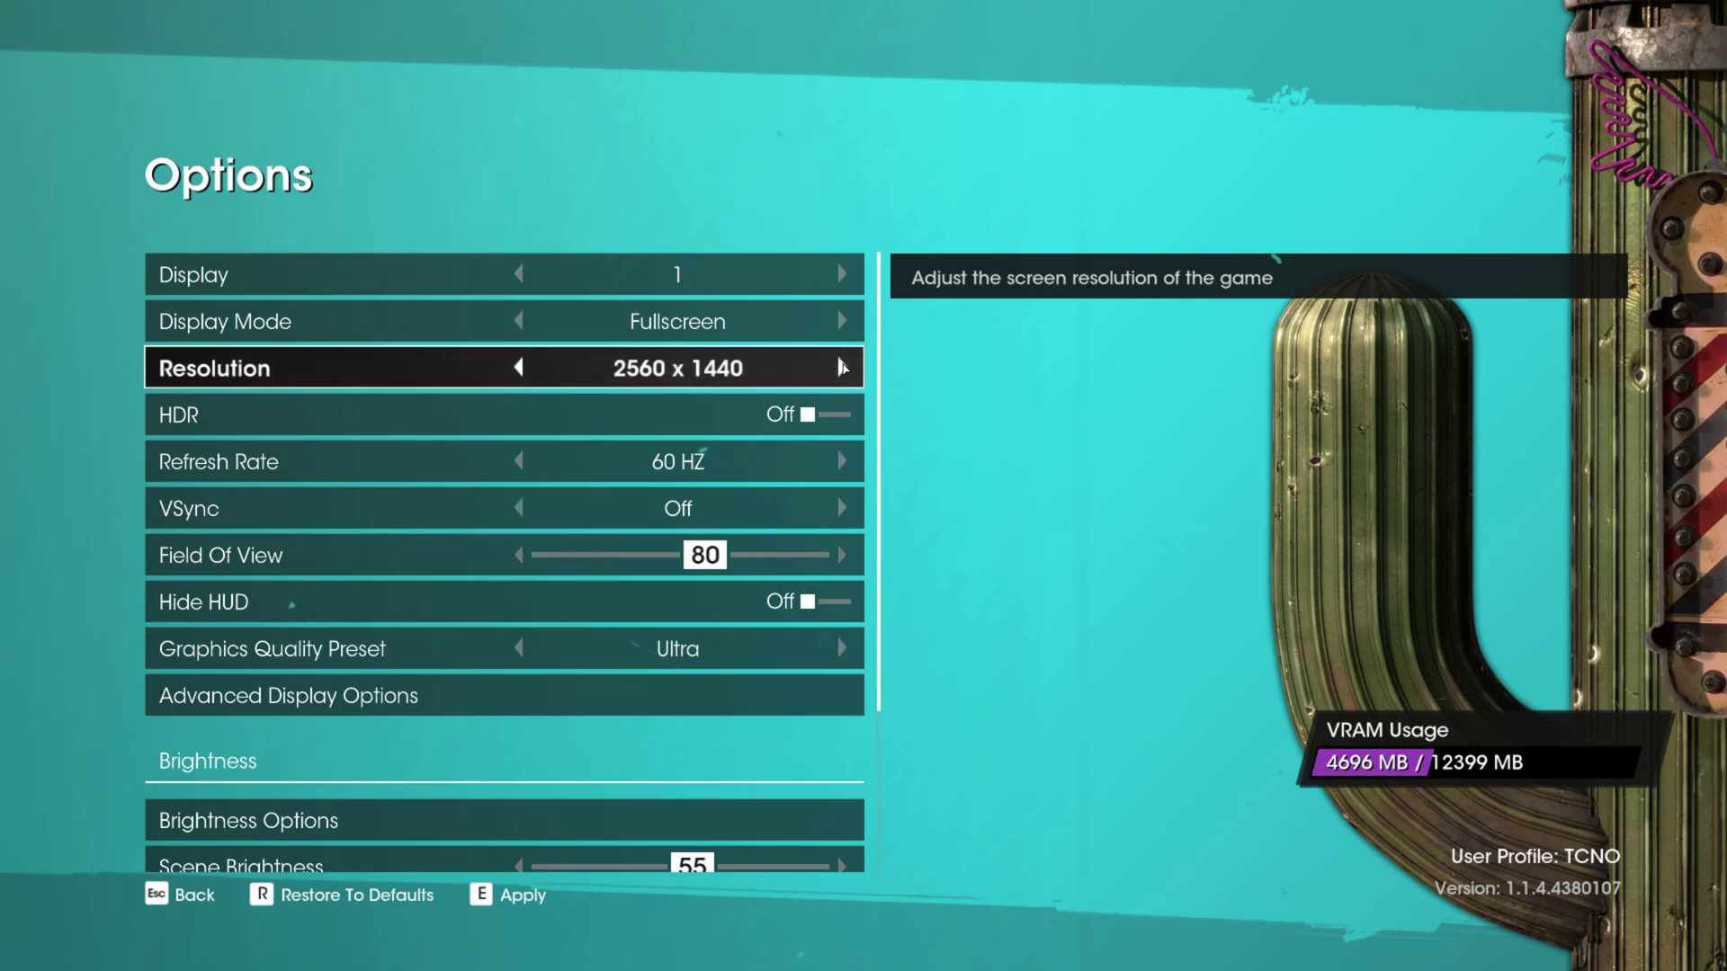
{"action": "left_click", "coordinate": [641, 340]}
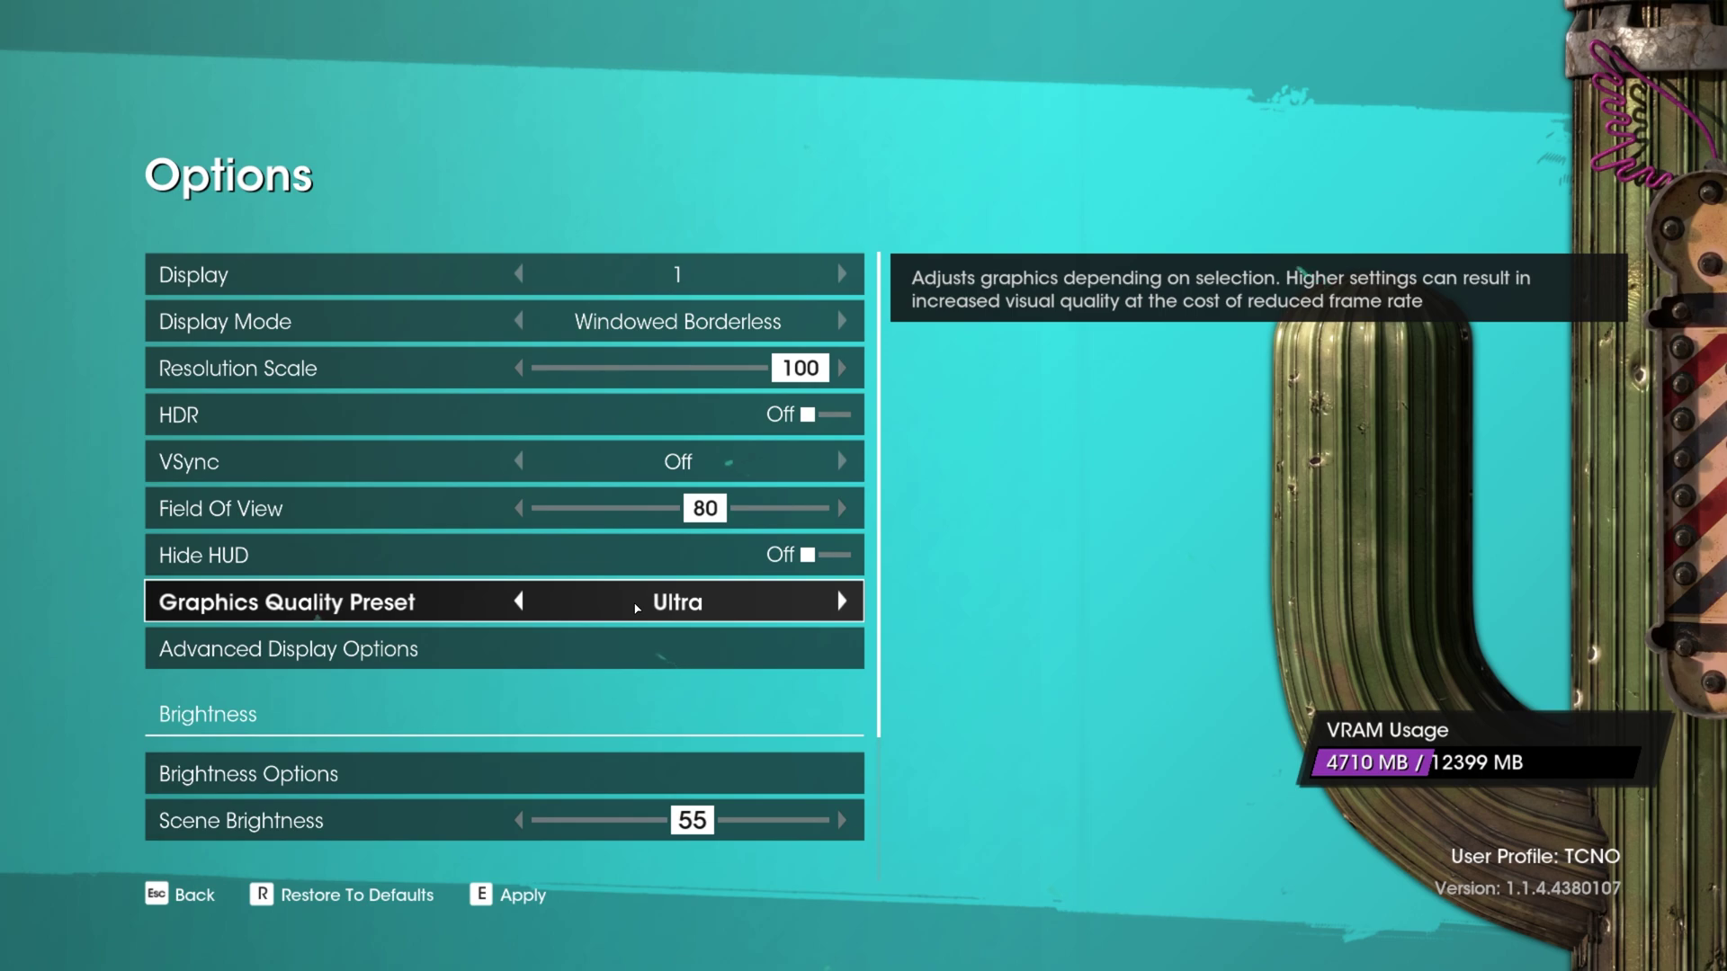
- Open the advanced display options and set the frame rate cap to Uncapped
{"action": "scroll", "coordinate": [636, 608], "scroll_direction": "down", "scroll_amount": 3}
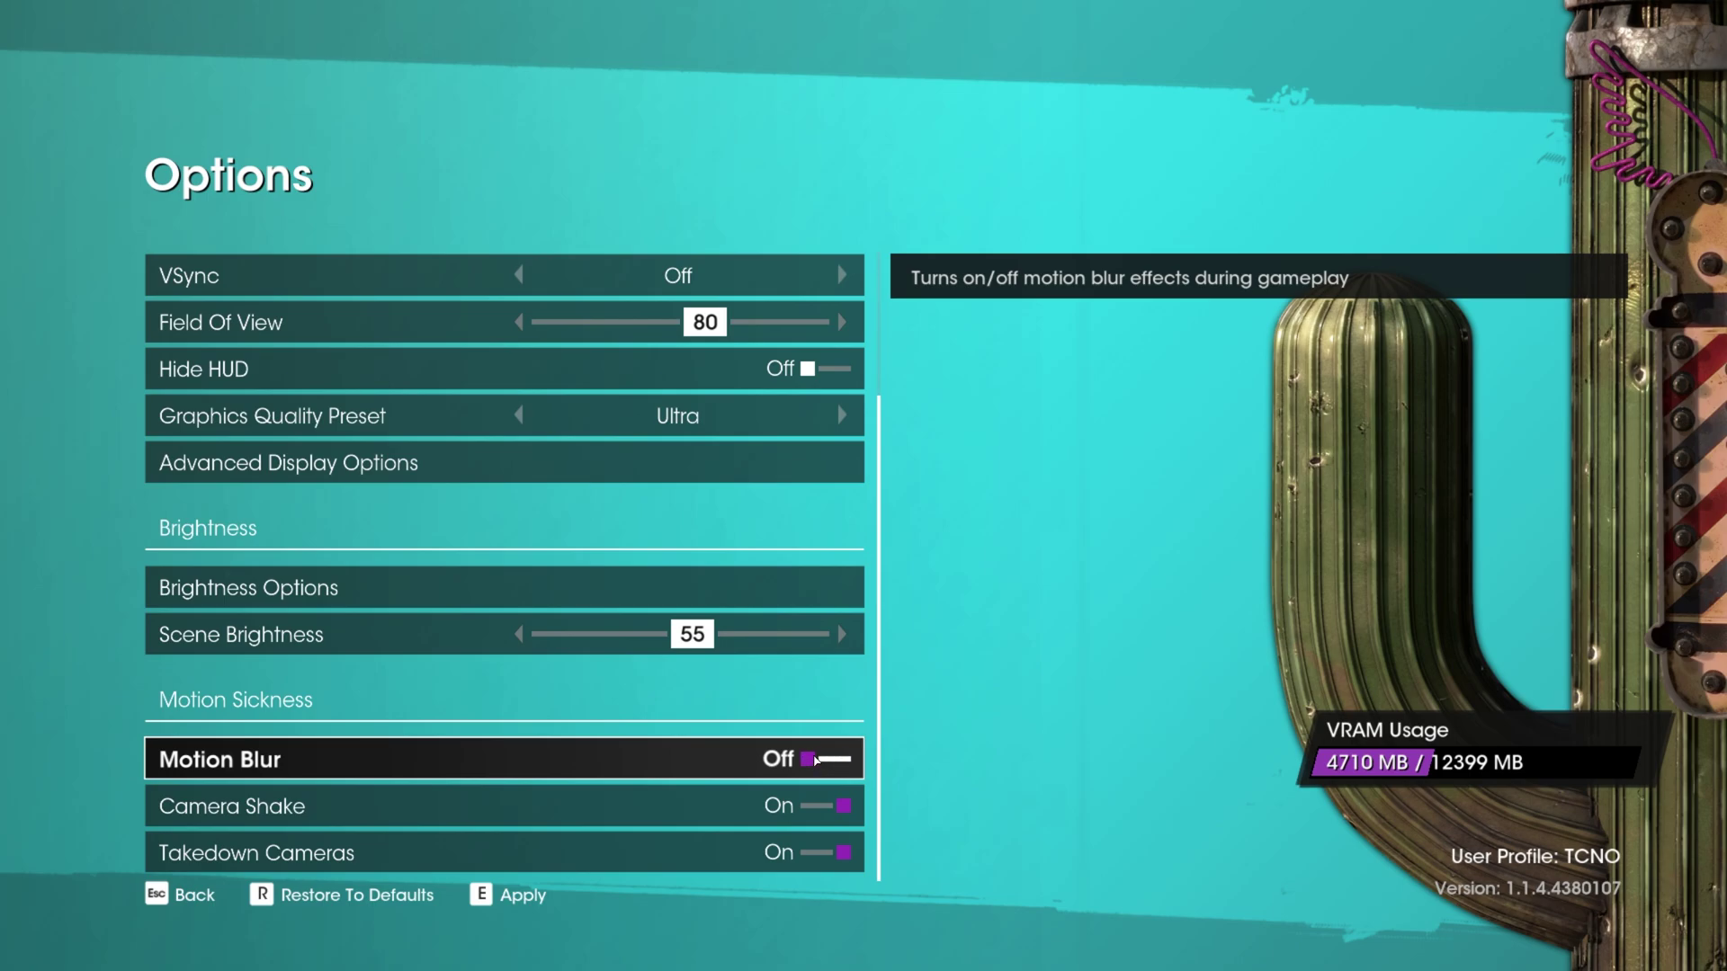
{"action": "scroll", "coordinate": [783, 711], "scroll_direction": "up", "scroll_amount": 4}
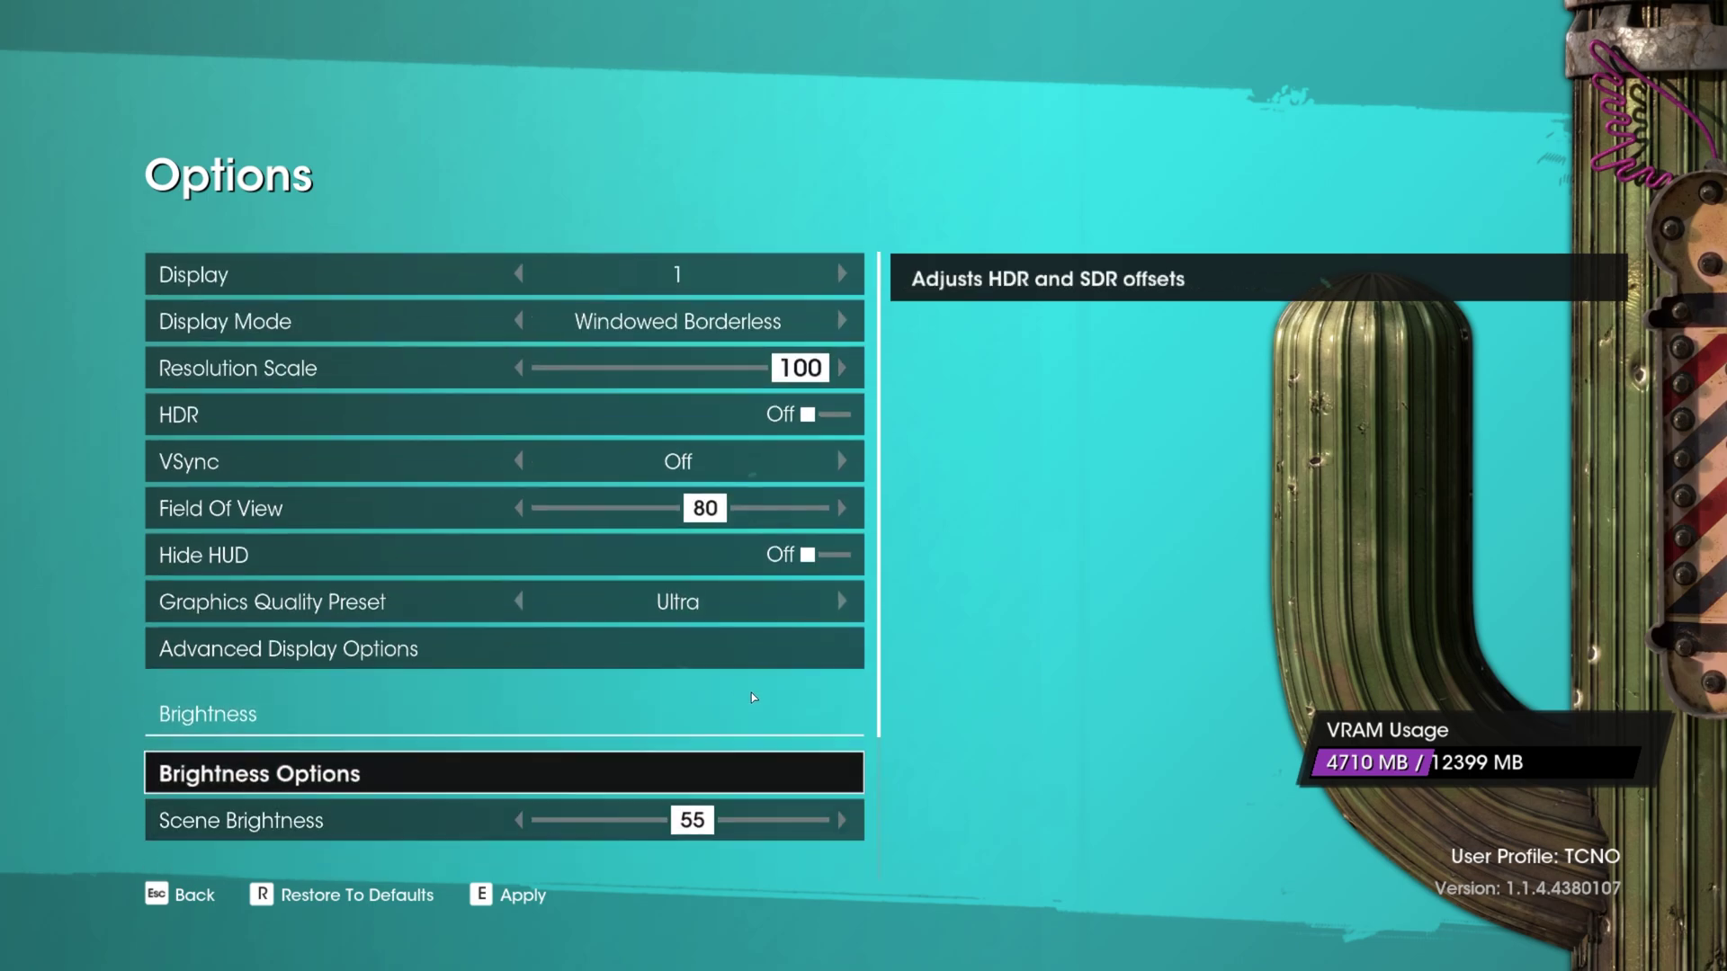
{"action": "left_click", "coordinate": [580, 650]}
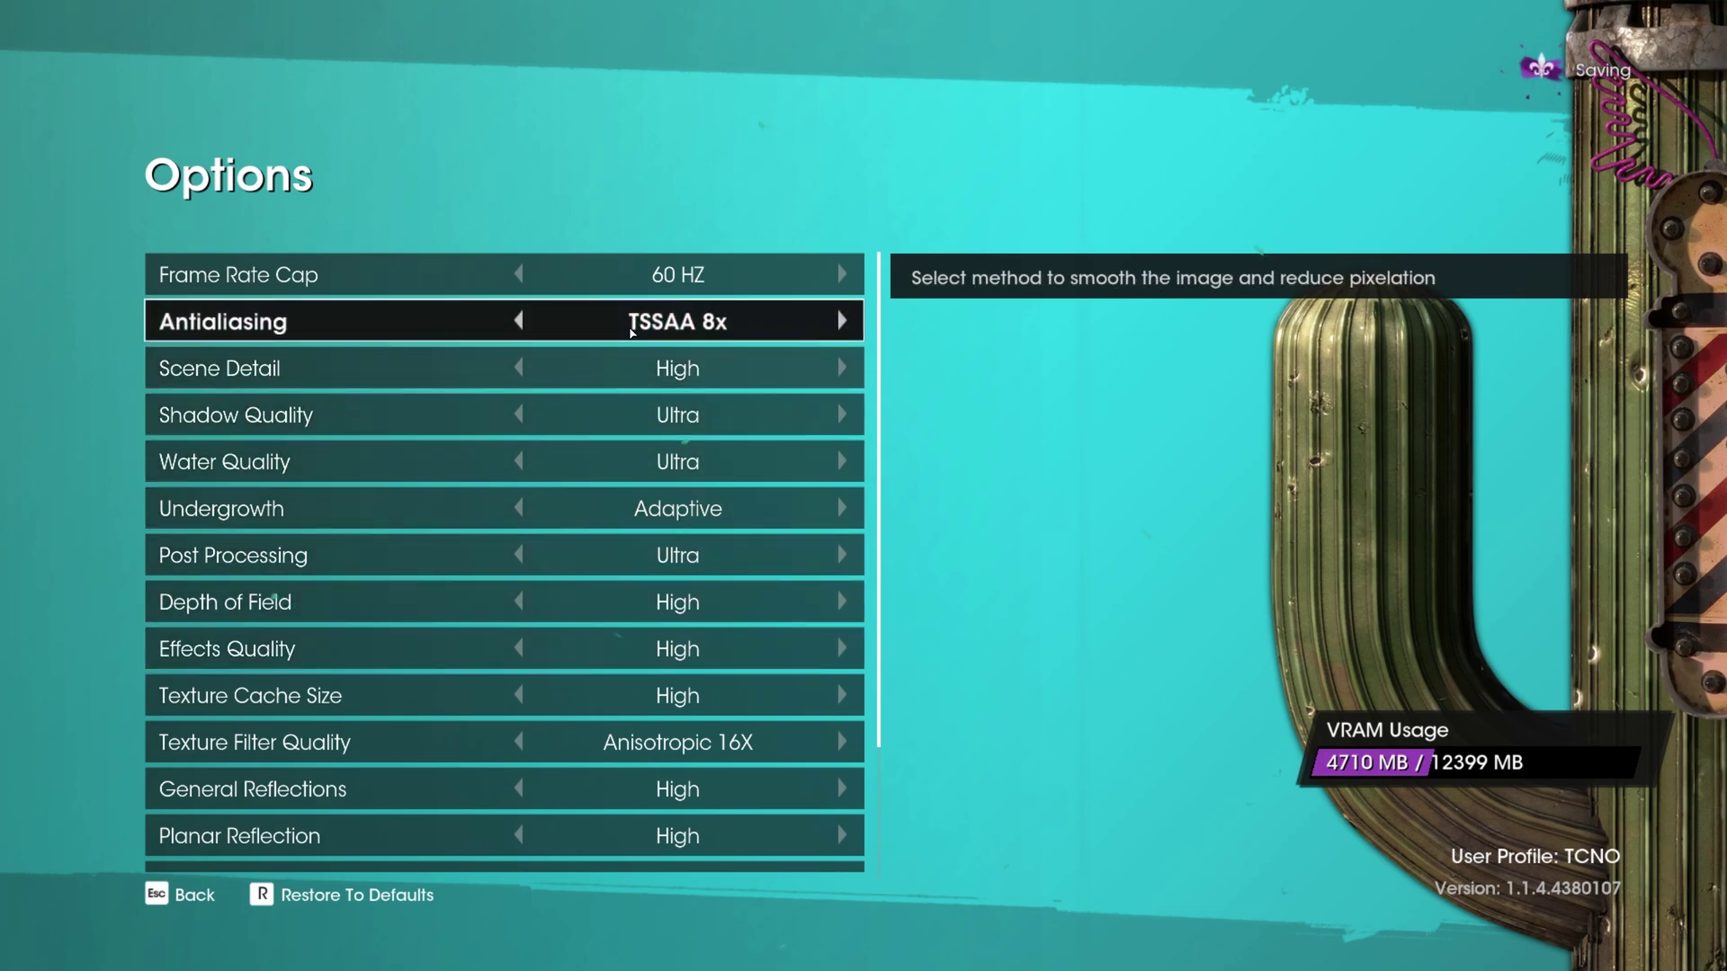
{"action": "left_click", "coordinate": [842, 275]}
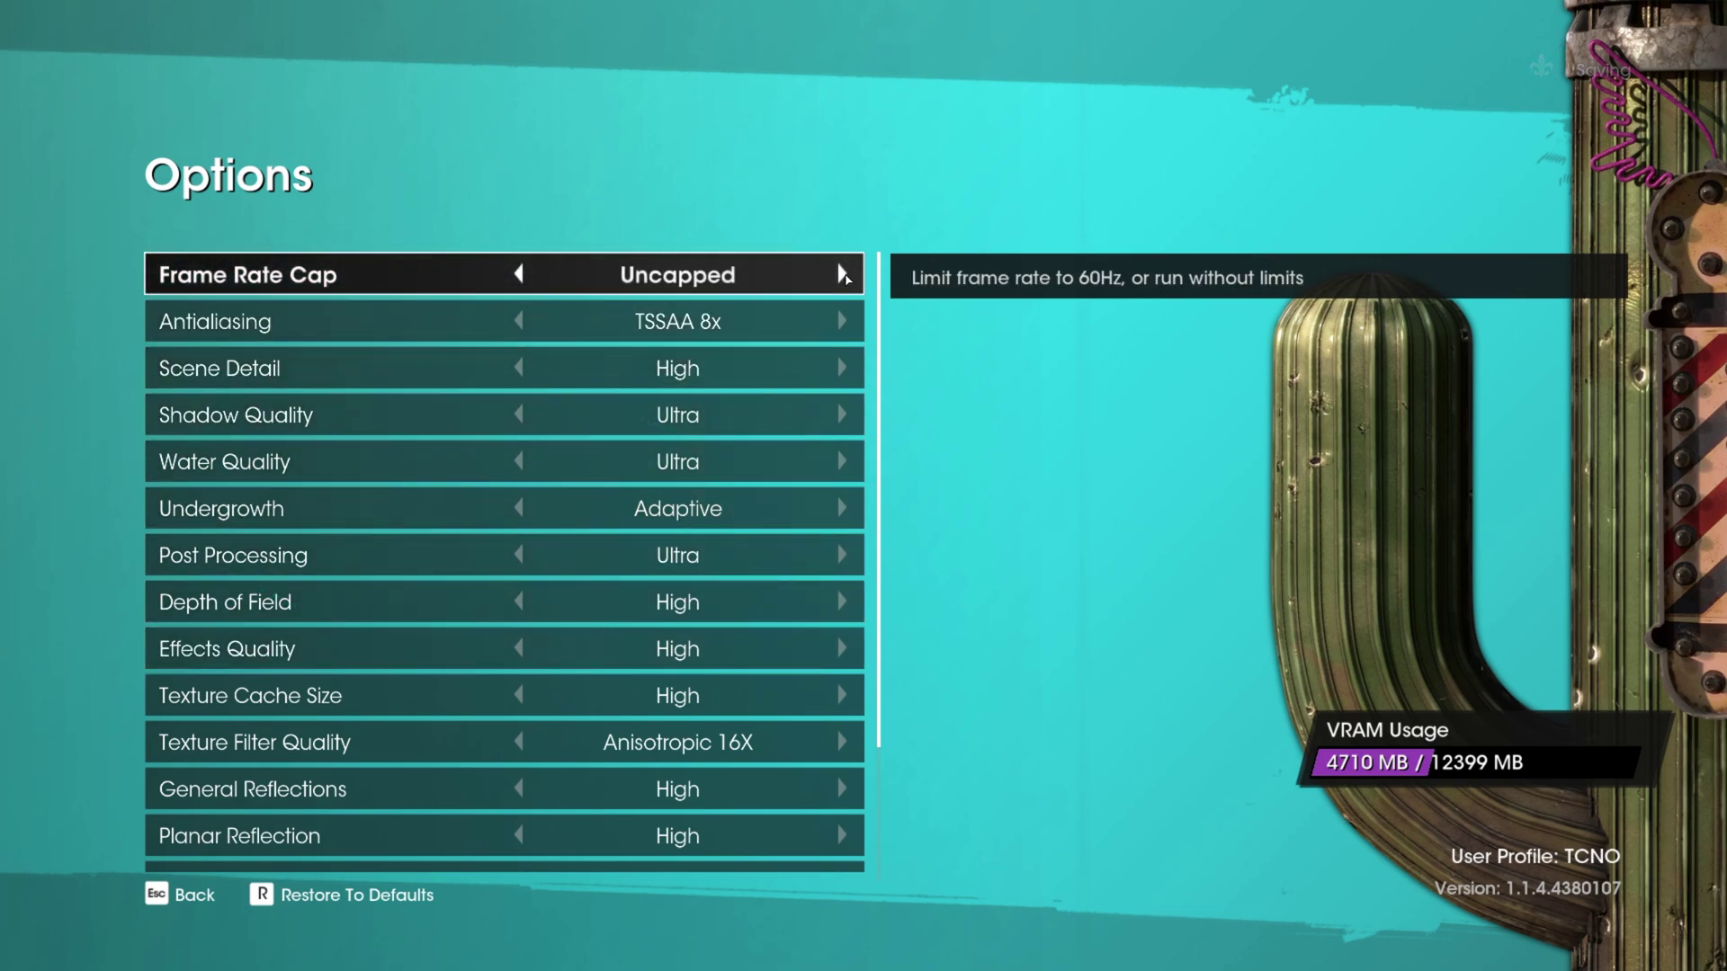
{"action": "left_click", "coordinate": [844, 275]}
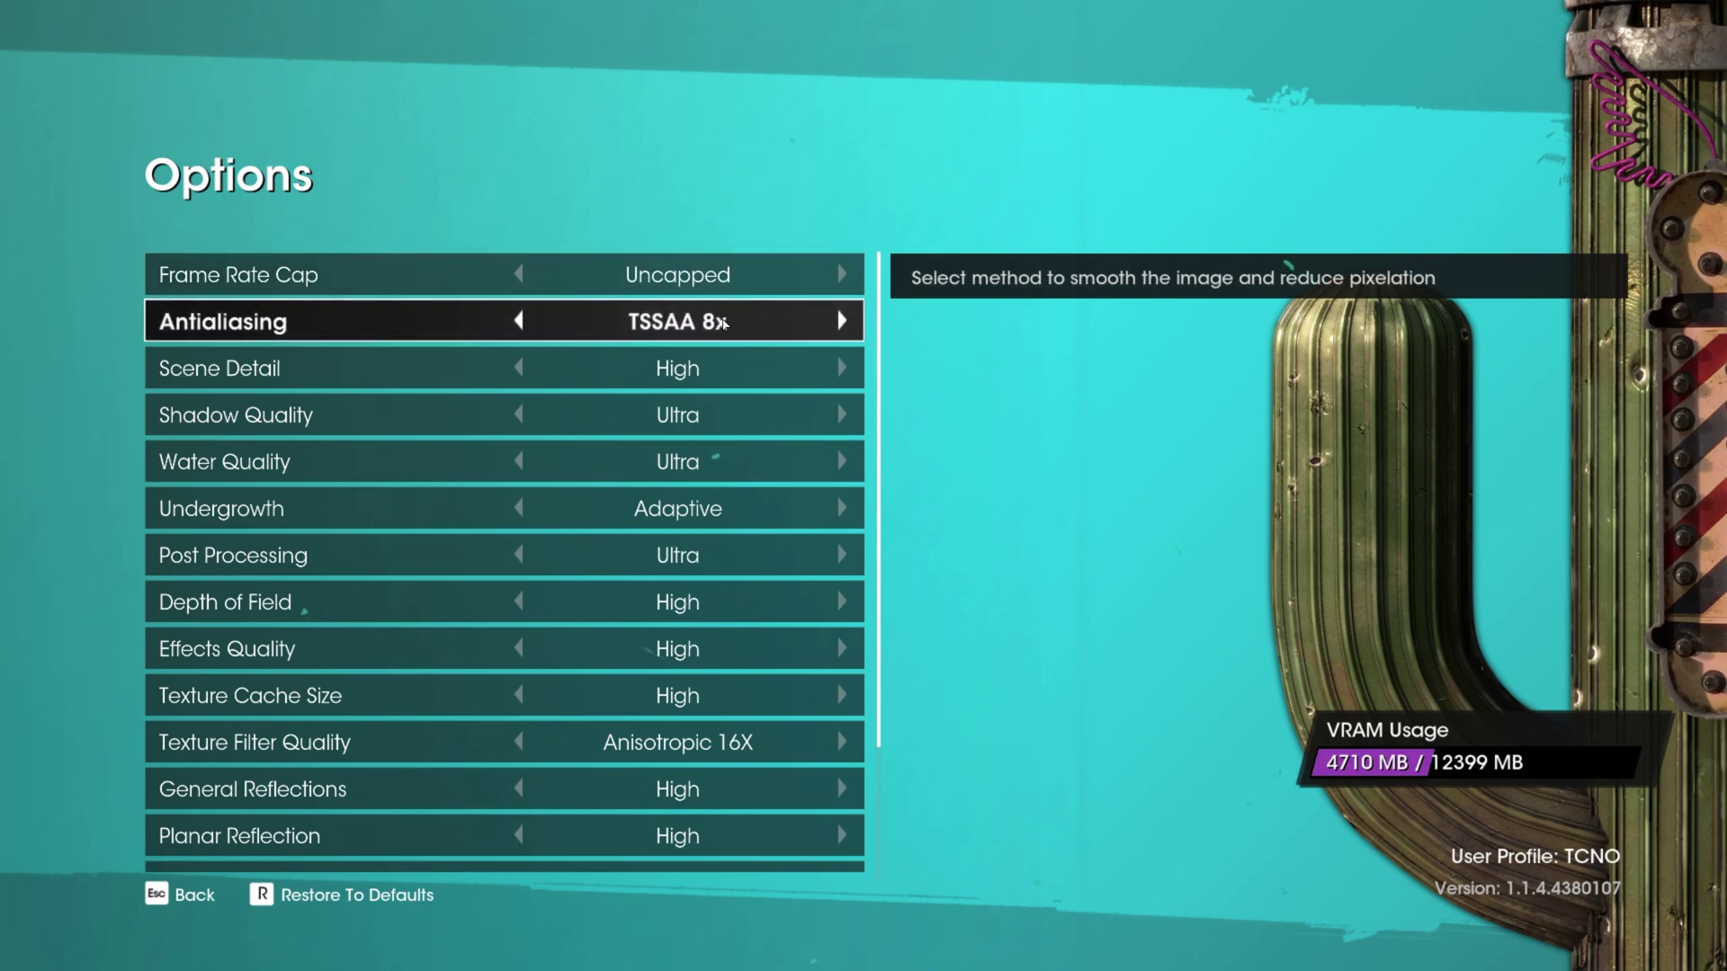
- Cycle through the antialiasing methods and set Antialiasing to Off
{"action": "left_click", "coordinate": [606, 326]}
{"action": "left_click", "coordinate": [842, 322]}
{"action": "left_click", "coordinate": [840, 323]}
{"action": "left_click", "coordinate": [842, 321]}
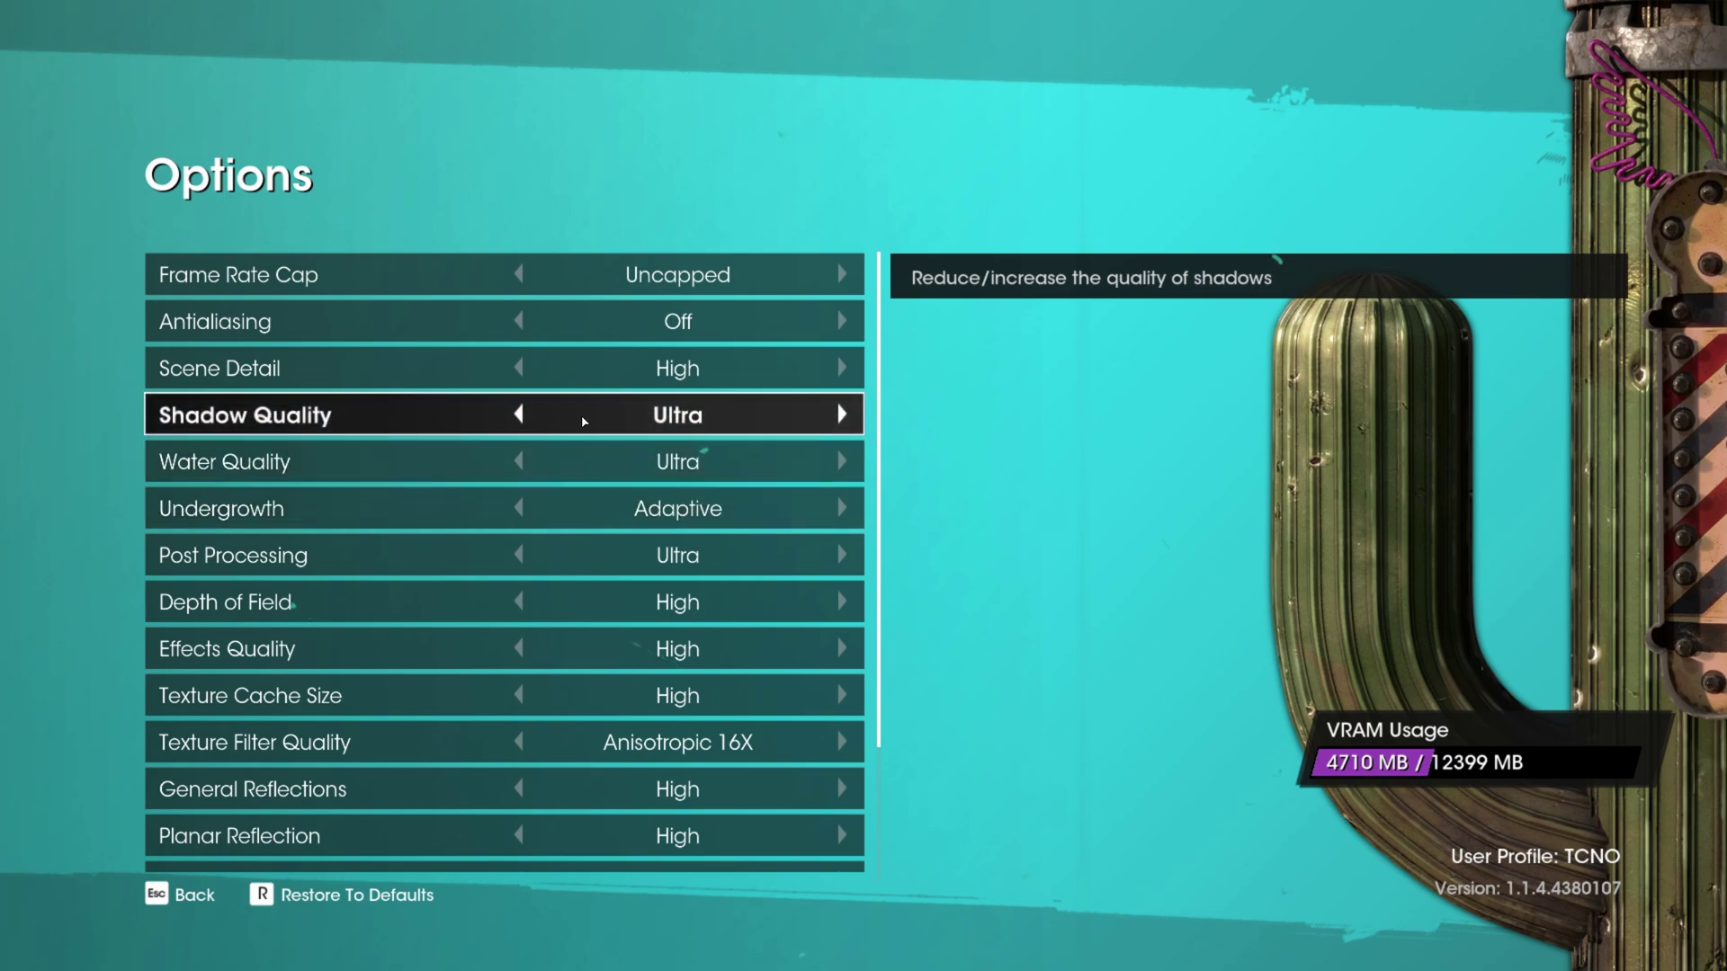
- Lower both Shadow Quality and Screen Space Reflection to Medium
{"action": "left_click", "coordinate": [520, 414]}
{"action": "left_click", "coordinate": [520, 414]}
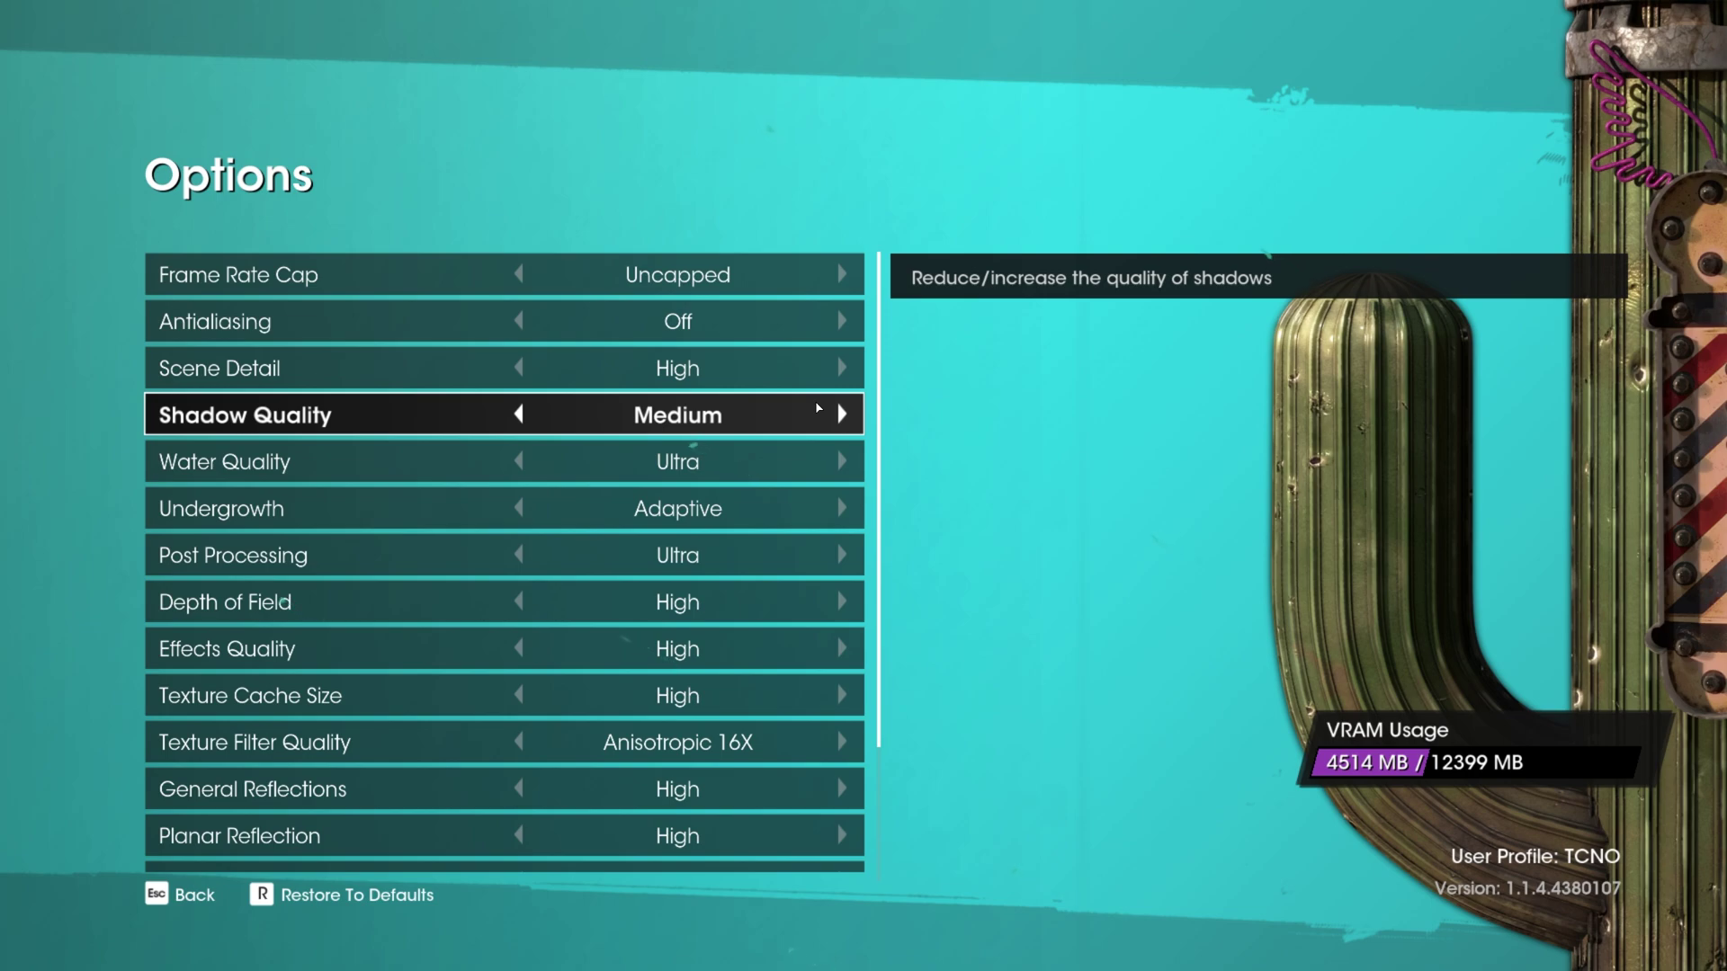
{"action": "scroll", "coordinate": [366, 432], "scroll_direction": "down", "scroll_amount": 4}
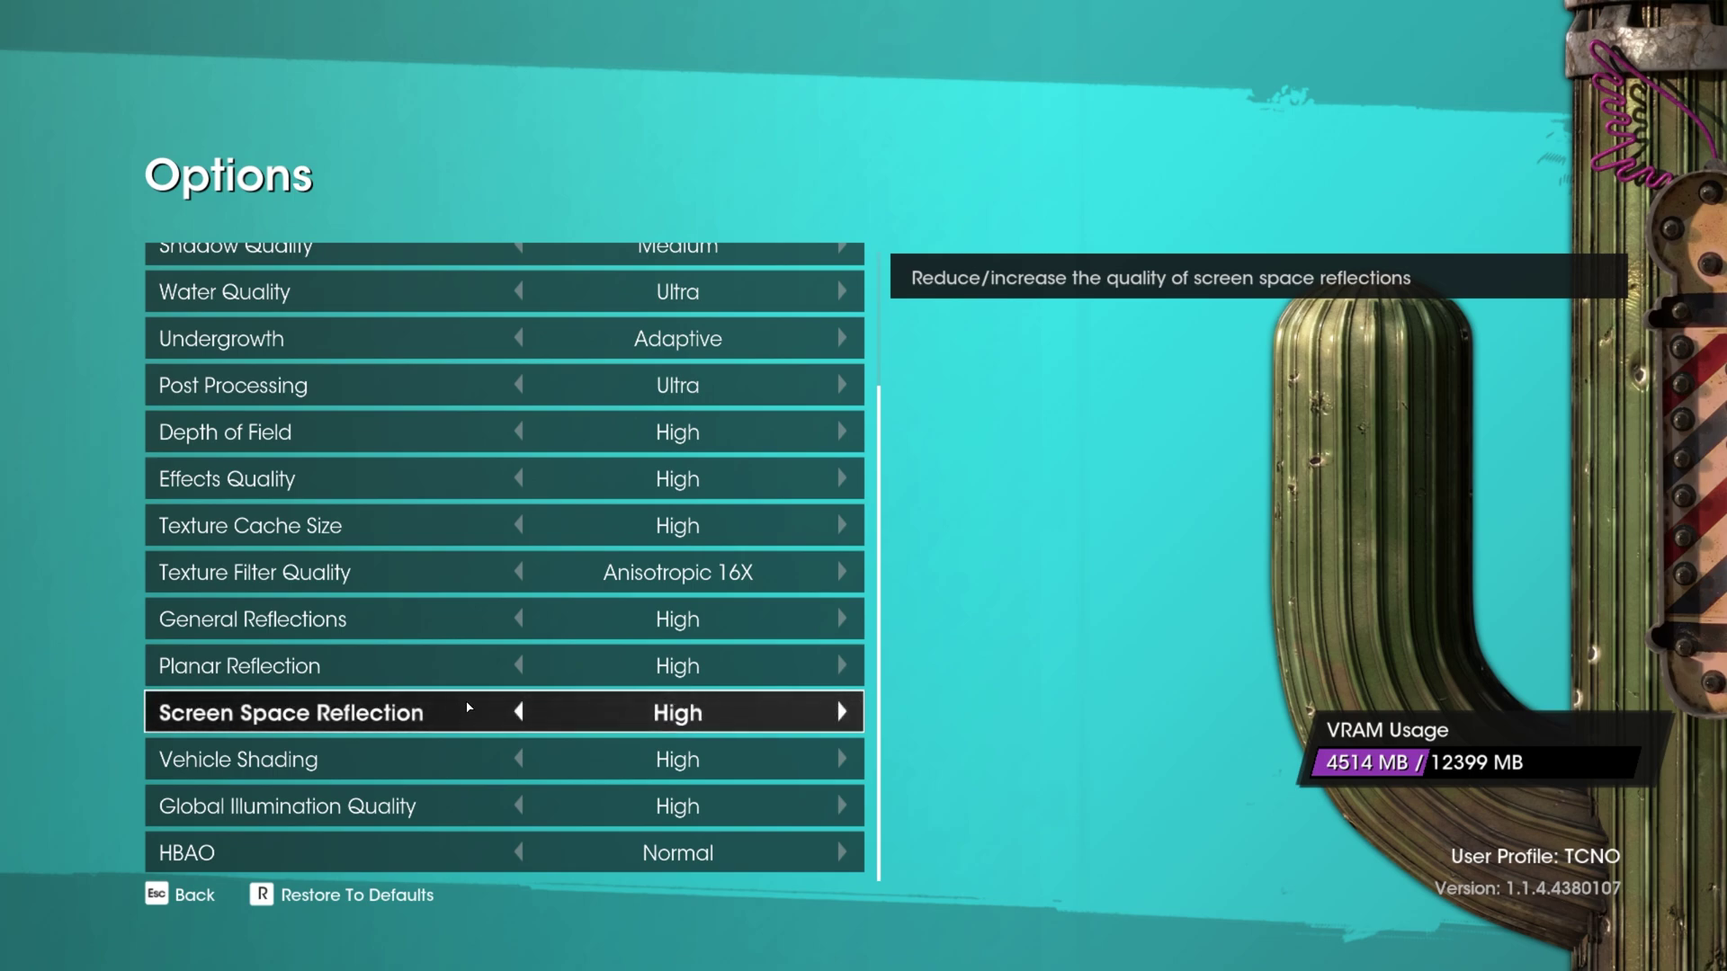
{"action": "left_click", "coordinate": [519, 713]}
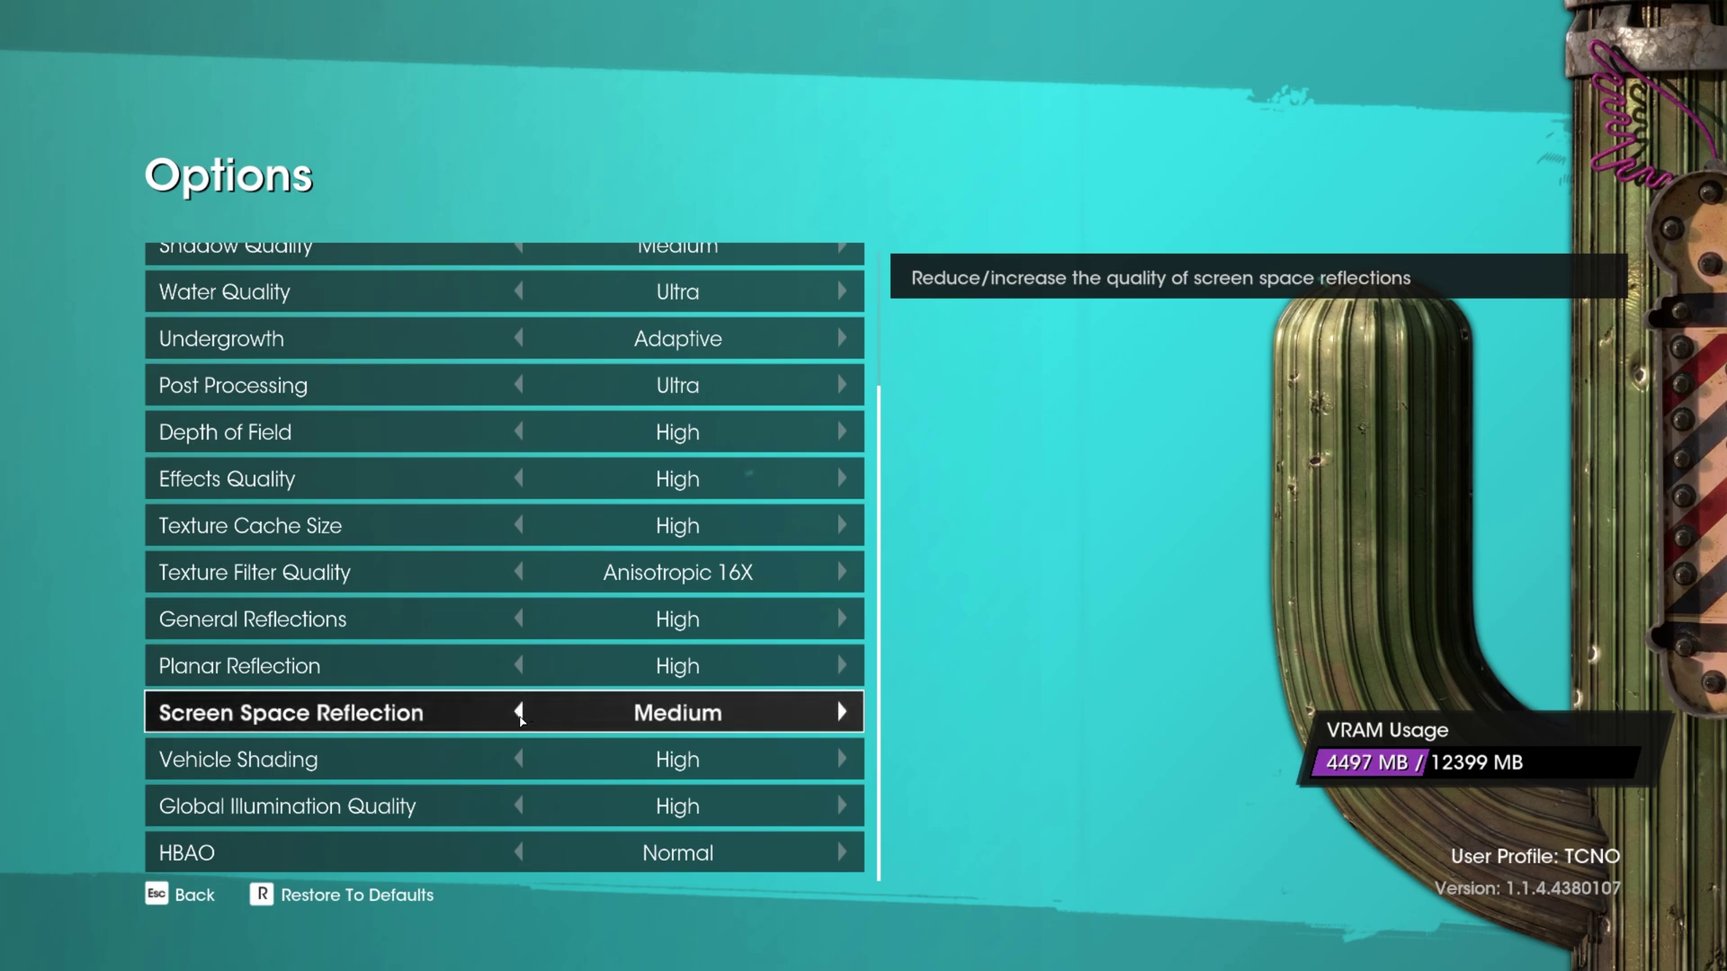
{"action": "left_click", "coordinate": [519, 713]}
{"action": "left_click", "coordinate": [519, 713]}
- Turn Depth of Field off and set Vehicle Shading to Low
{"action": "scroll", "coordinate": [566, 711], "scroll_direction": "up", "scroll_amount": 4}
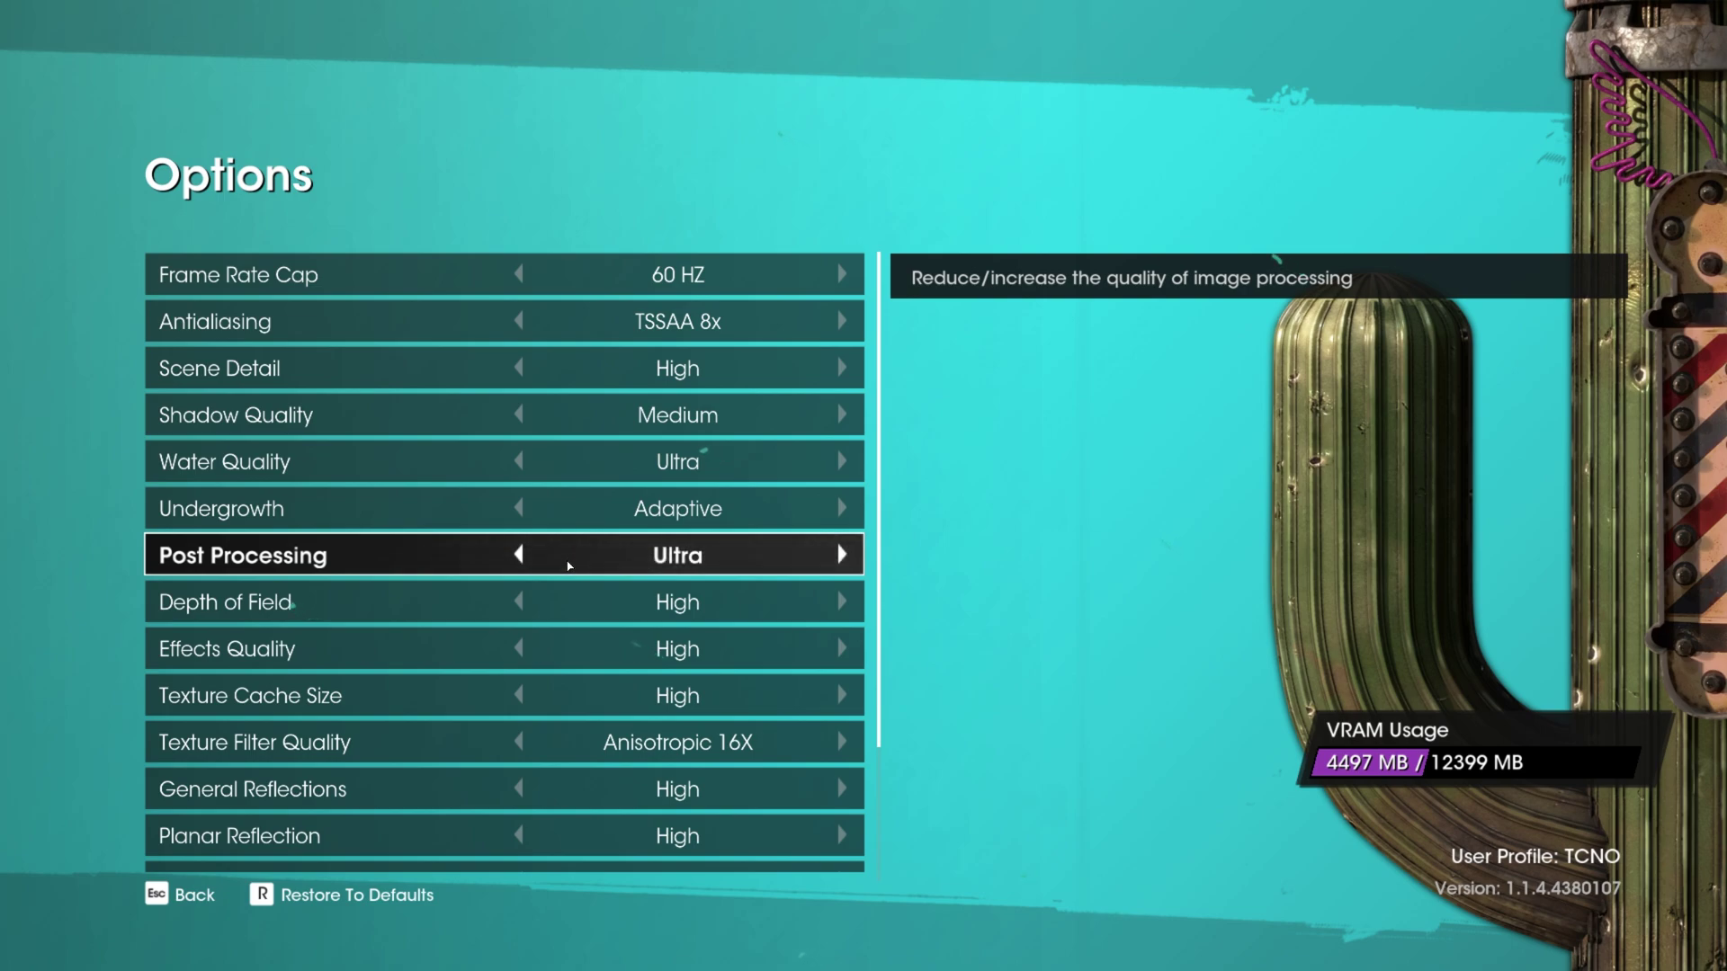
{"action": "left_click", "coordinate": [519, 602]}
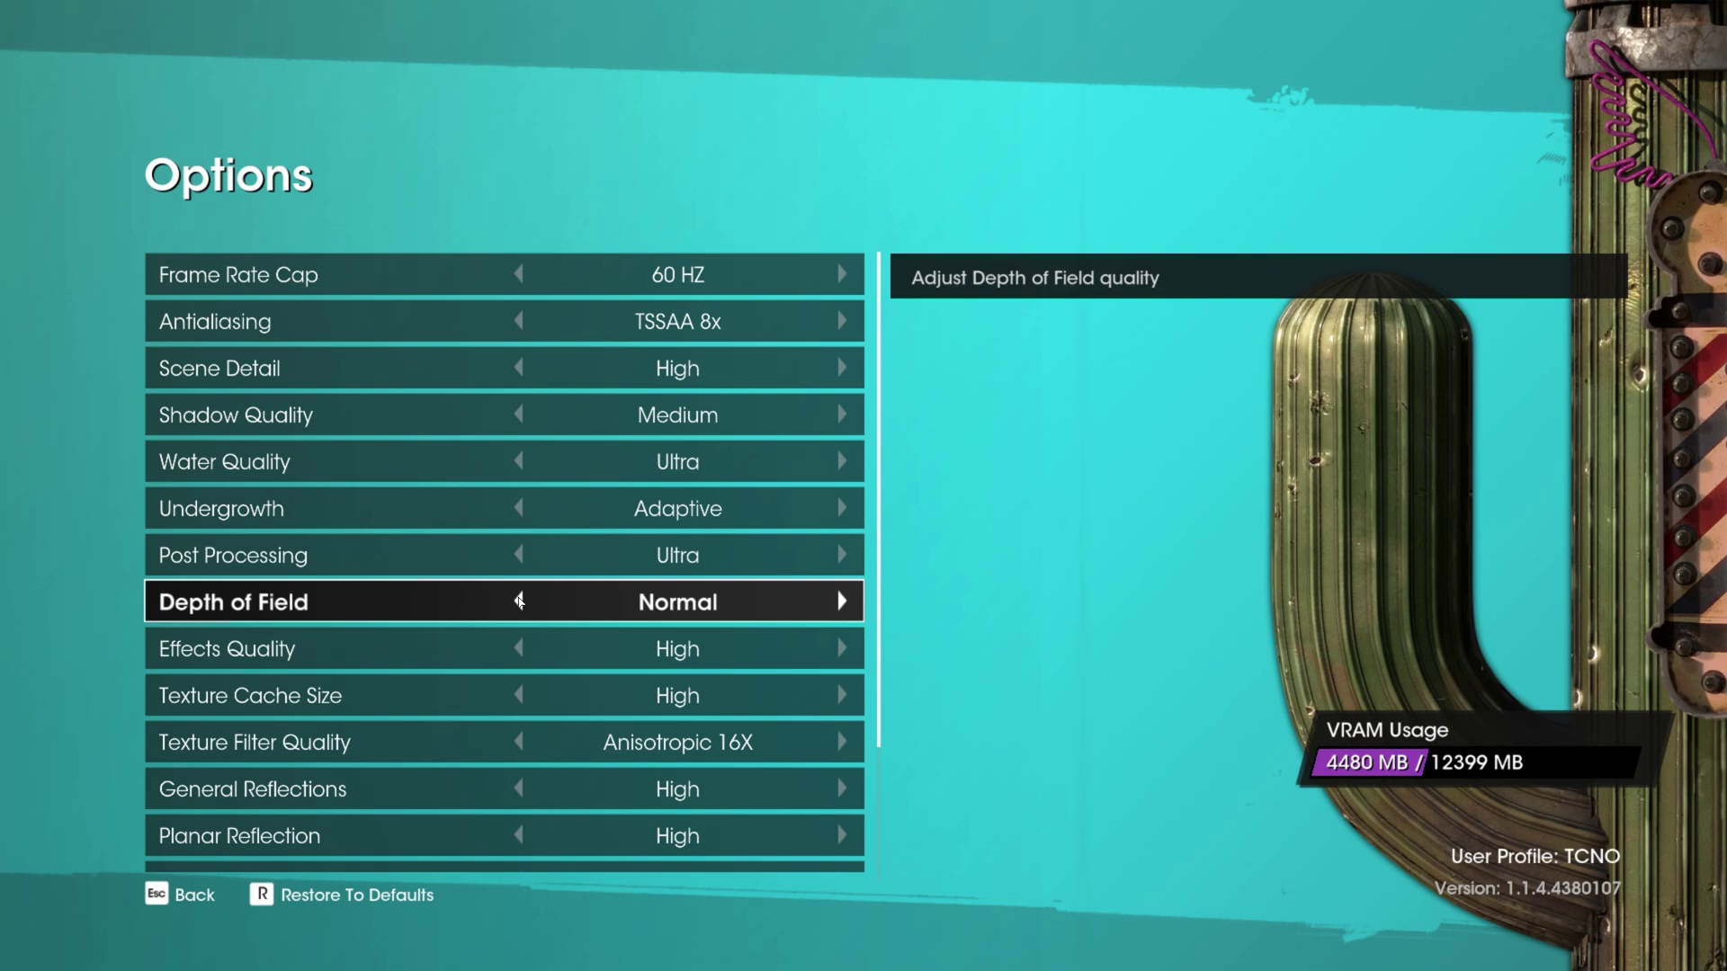
{"action": "left_click", "coordinate": [519, 602]}
{"action": "scroll", "coordinate": [695, 488], "scroll_direction": "down", "scroll_amount": 3}
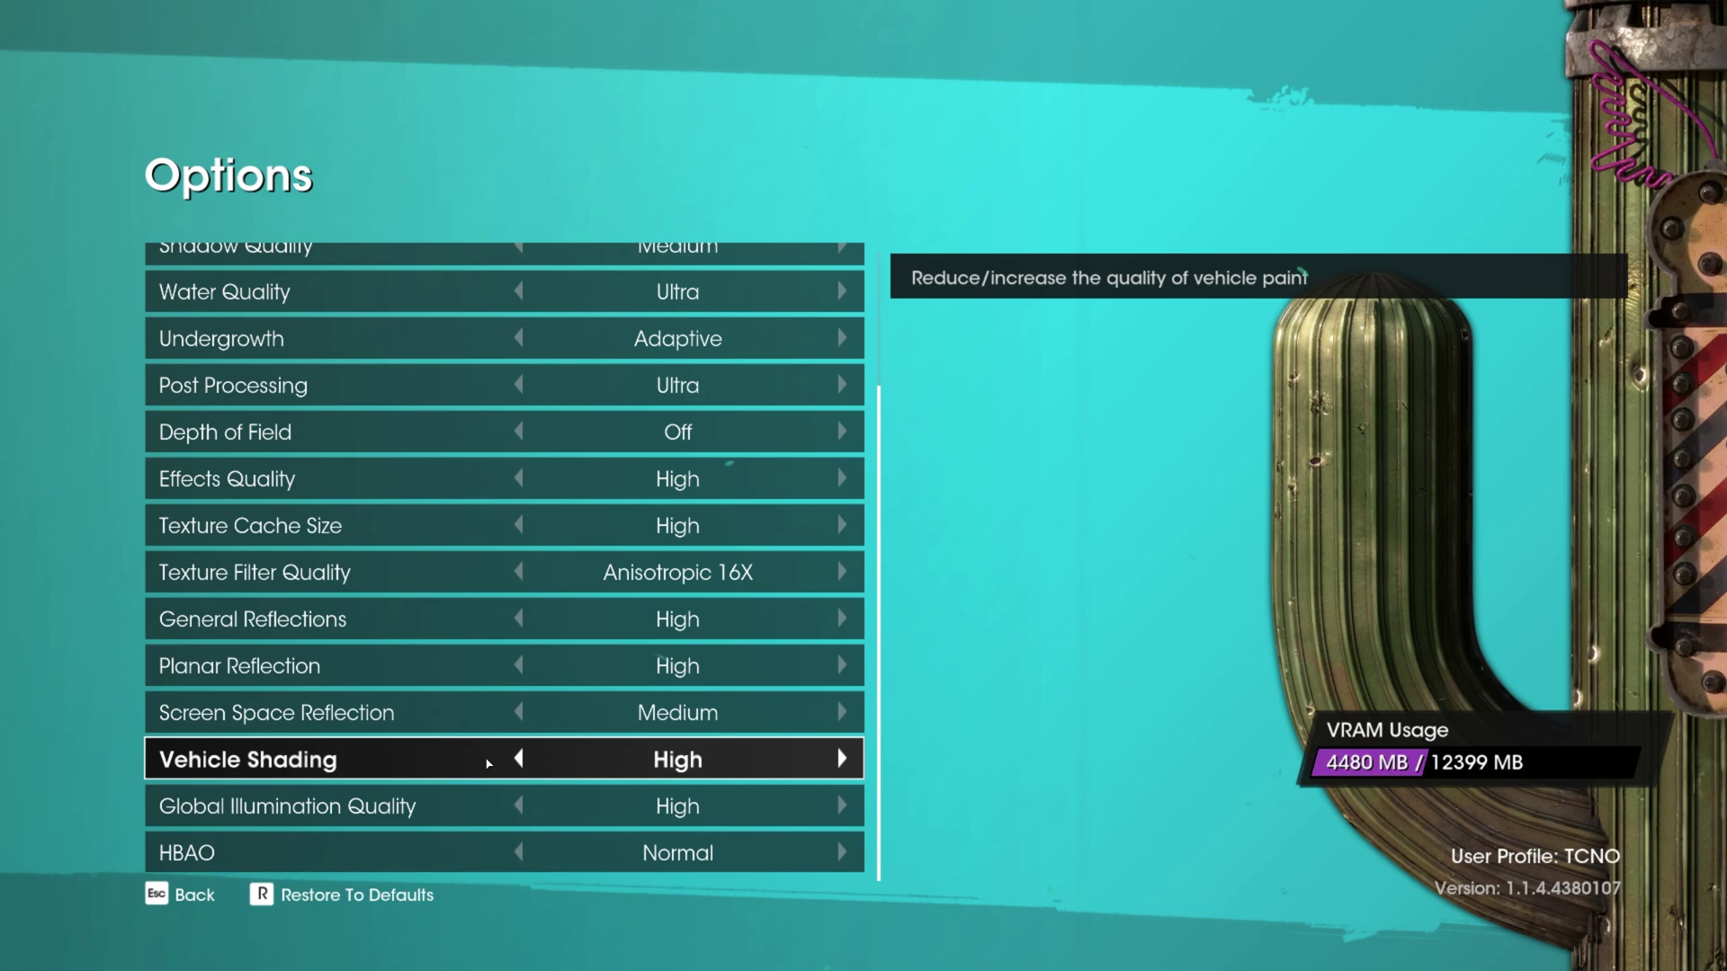
{"action": "left_click", "coordinate": [519, 759]}
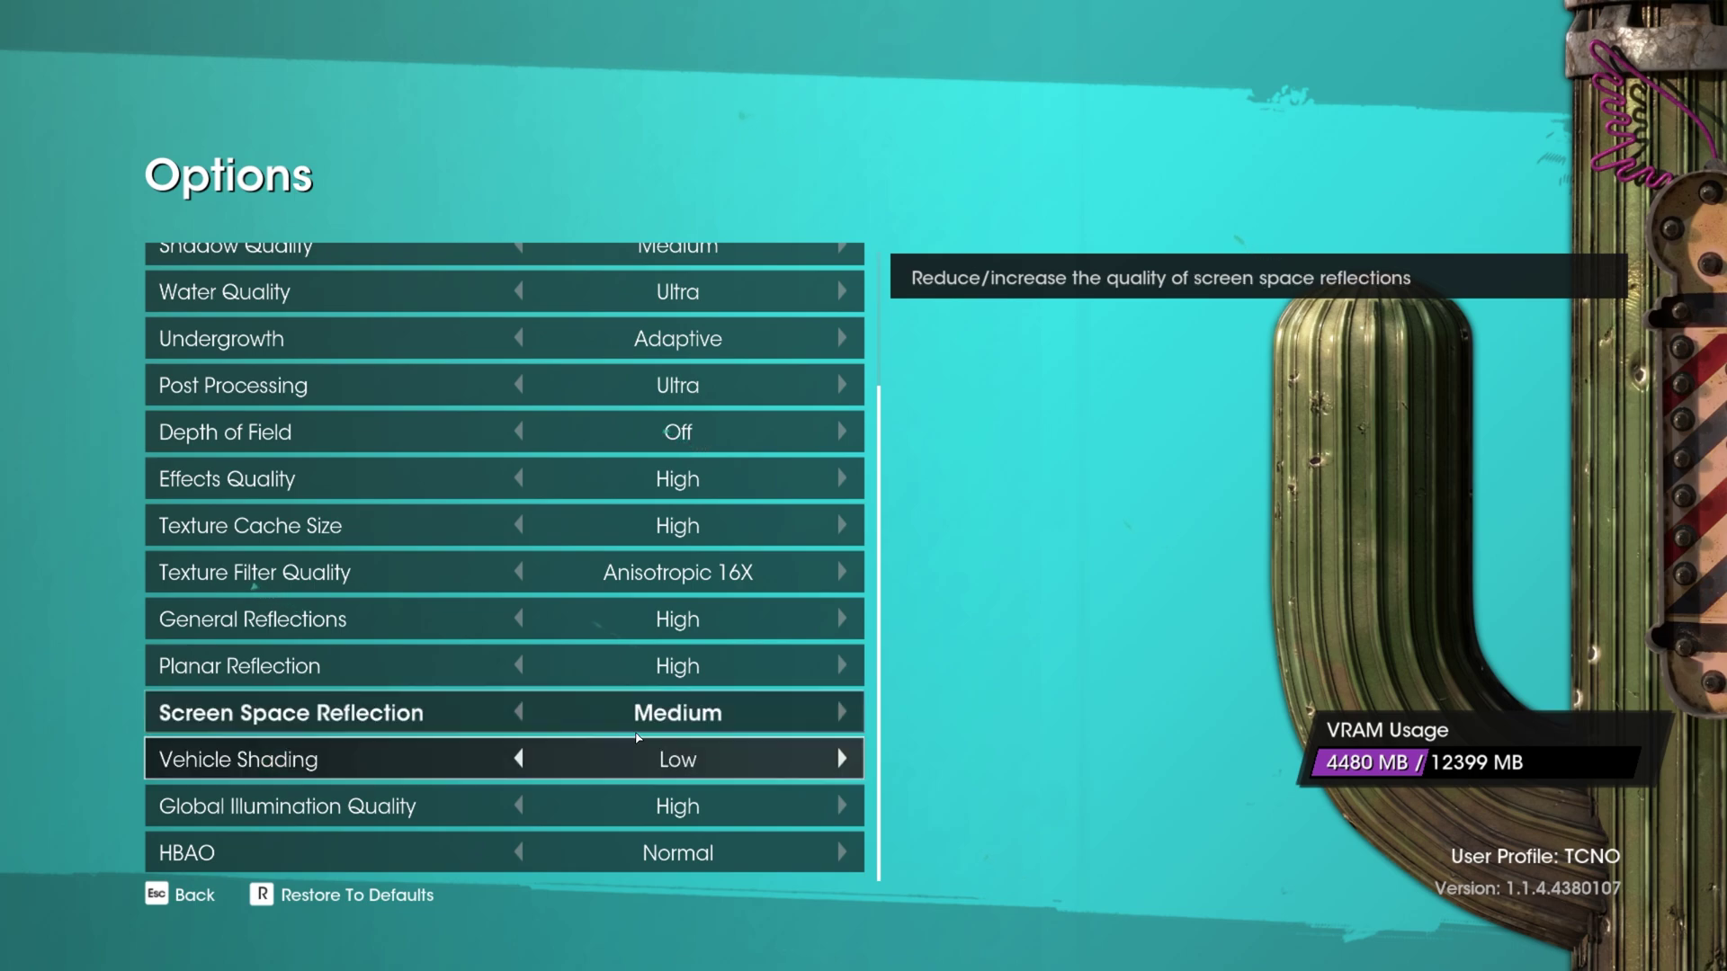
- Leave the advanced display options and confirm keeping the applied display settings
{"action": "scroll", "coordinate": [631, 719], "scroll_direction": "up", "scroll_amount": 3}
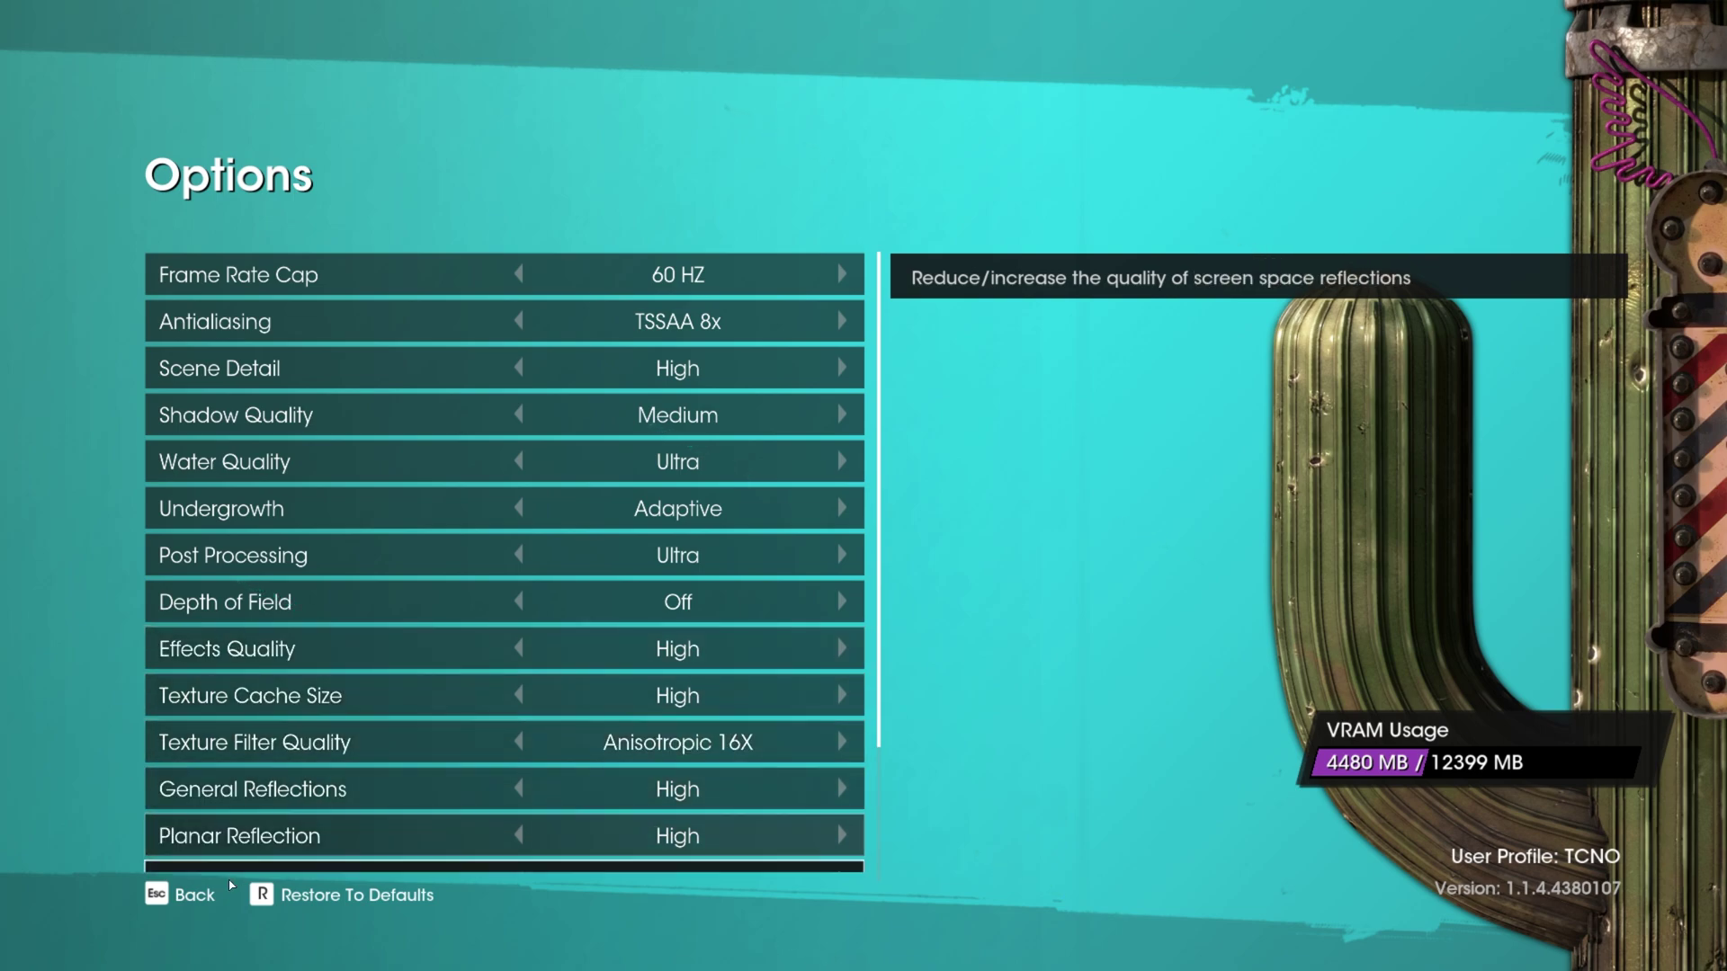
{"action": "left_click", "coordinate": [199, 896]}
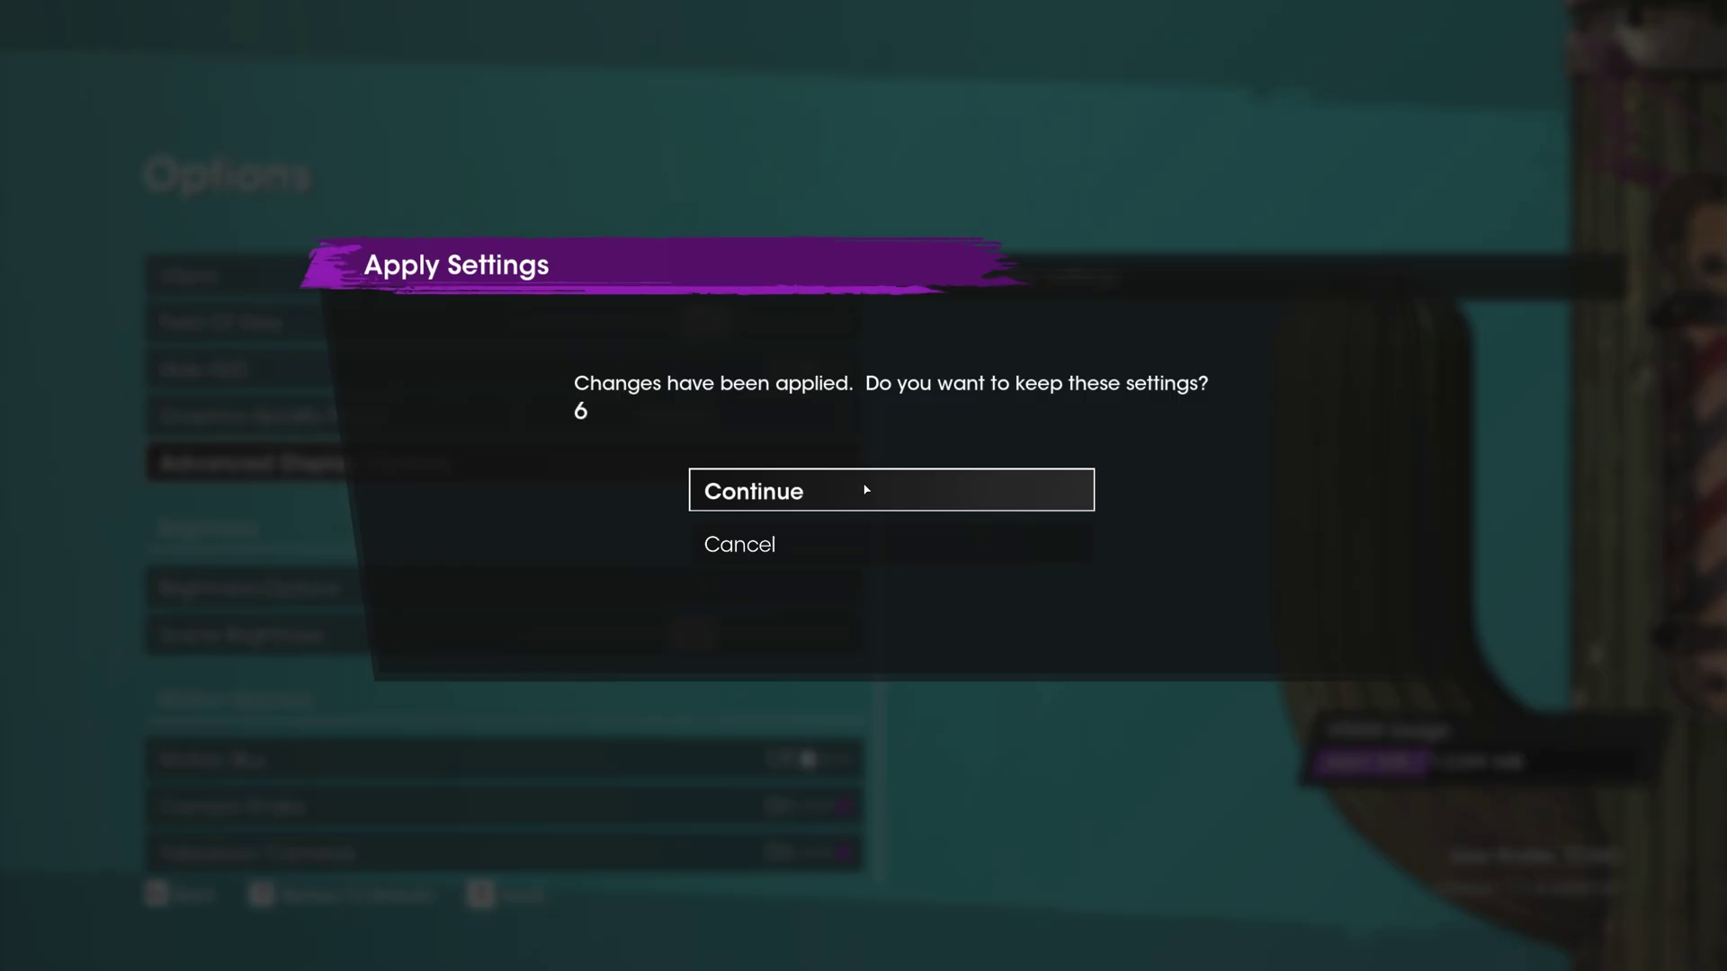
{"action": "left_click", "coordinate": [866, 490]}
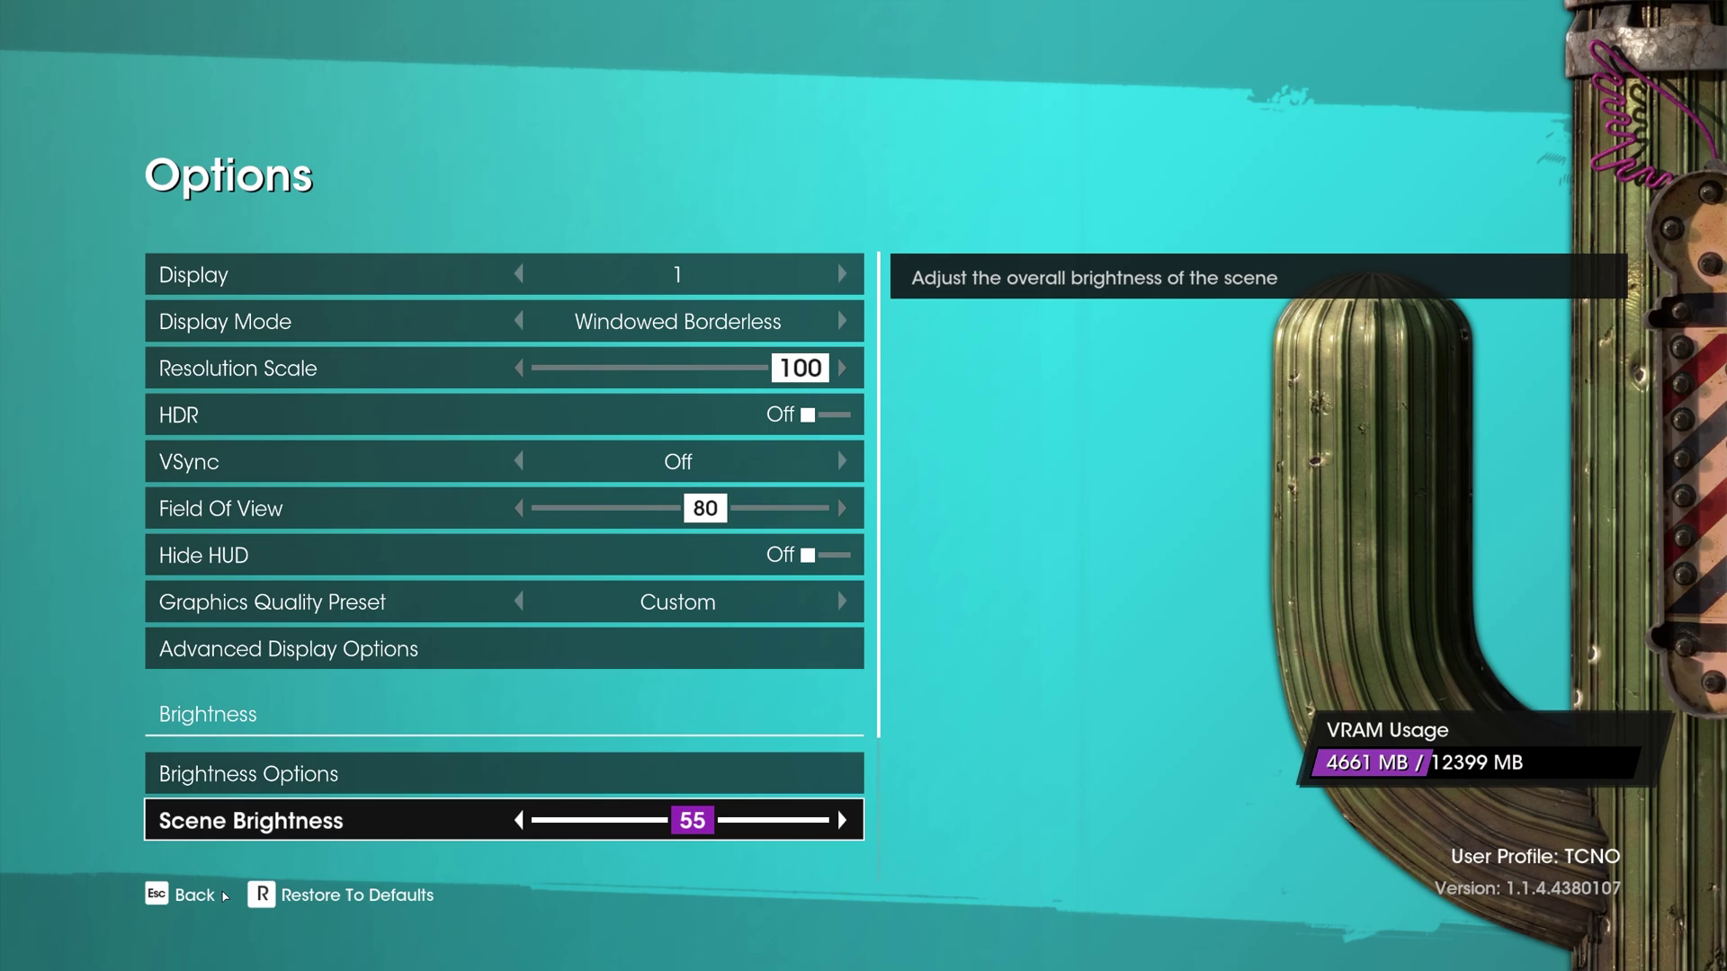
- Open the audio options and cycle through the Audio Mix choices, ending on Stereo
{"action": "left_click", "coordinate": [194, 898]}
{"action": "left_click", "coordinate": [360, 415]}
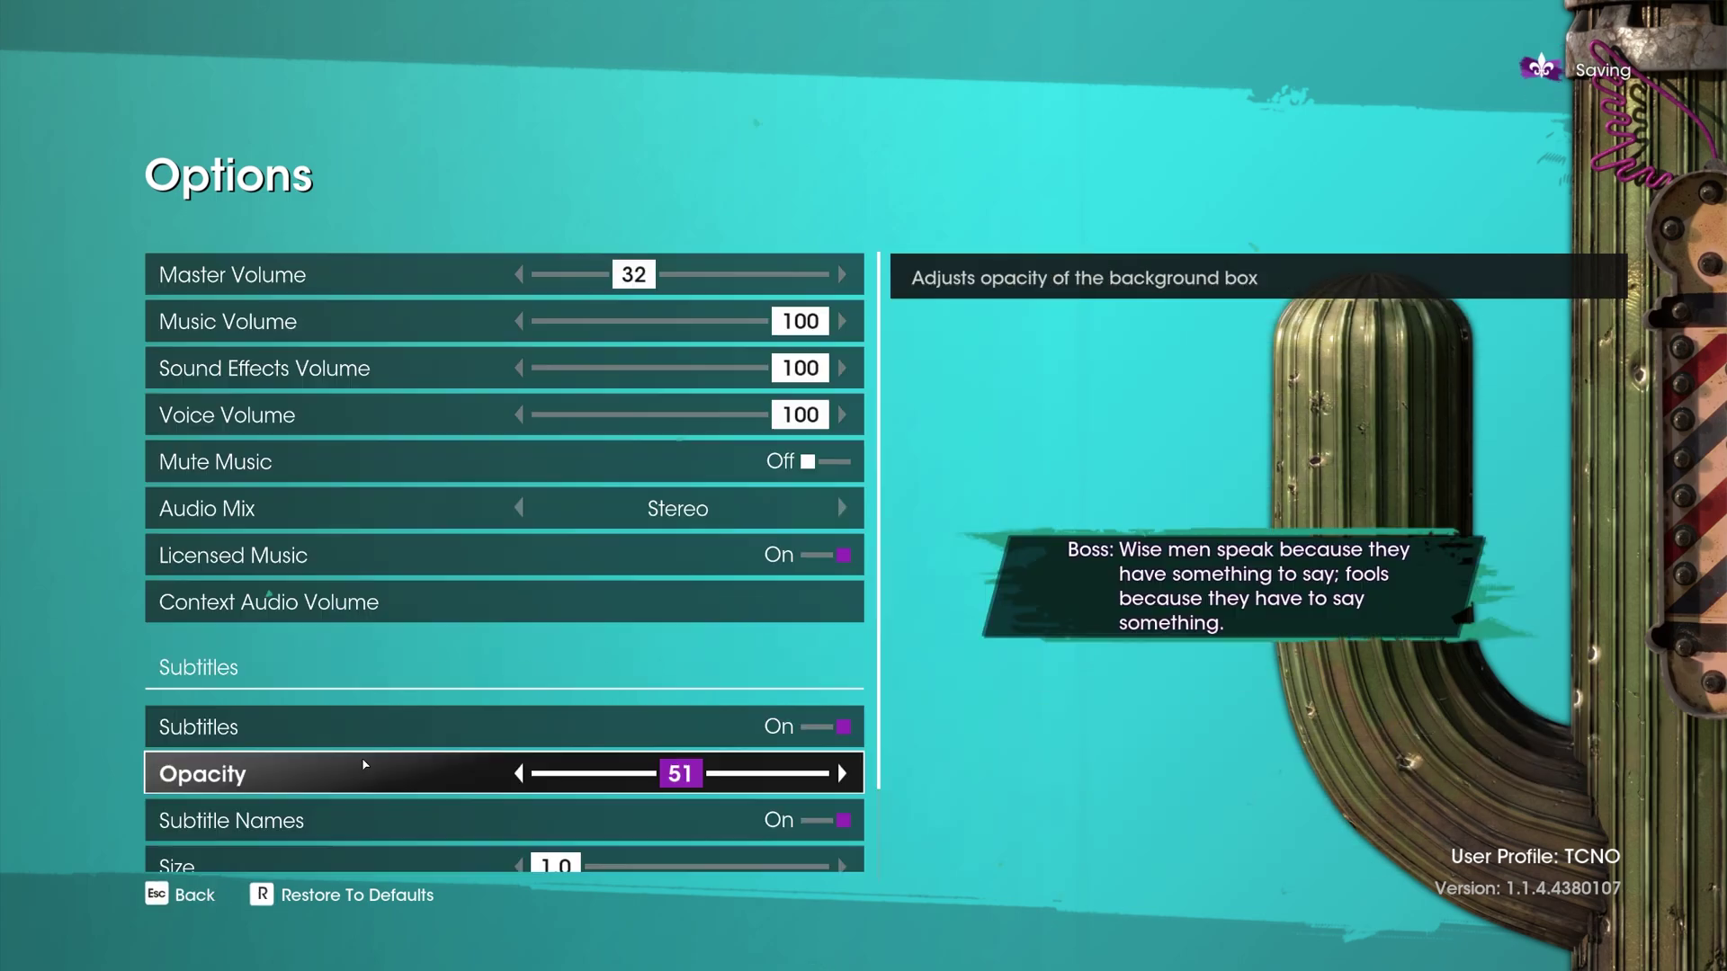
{"action": "left_click", "coordinate": [845, 509]}
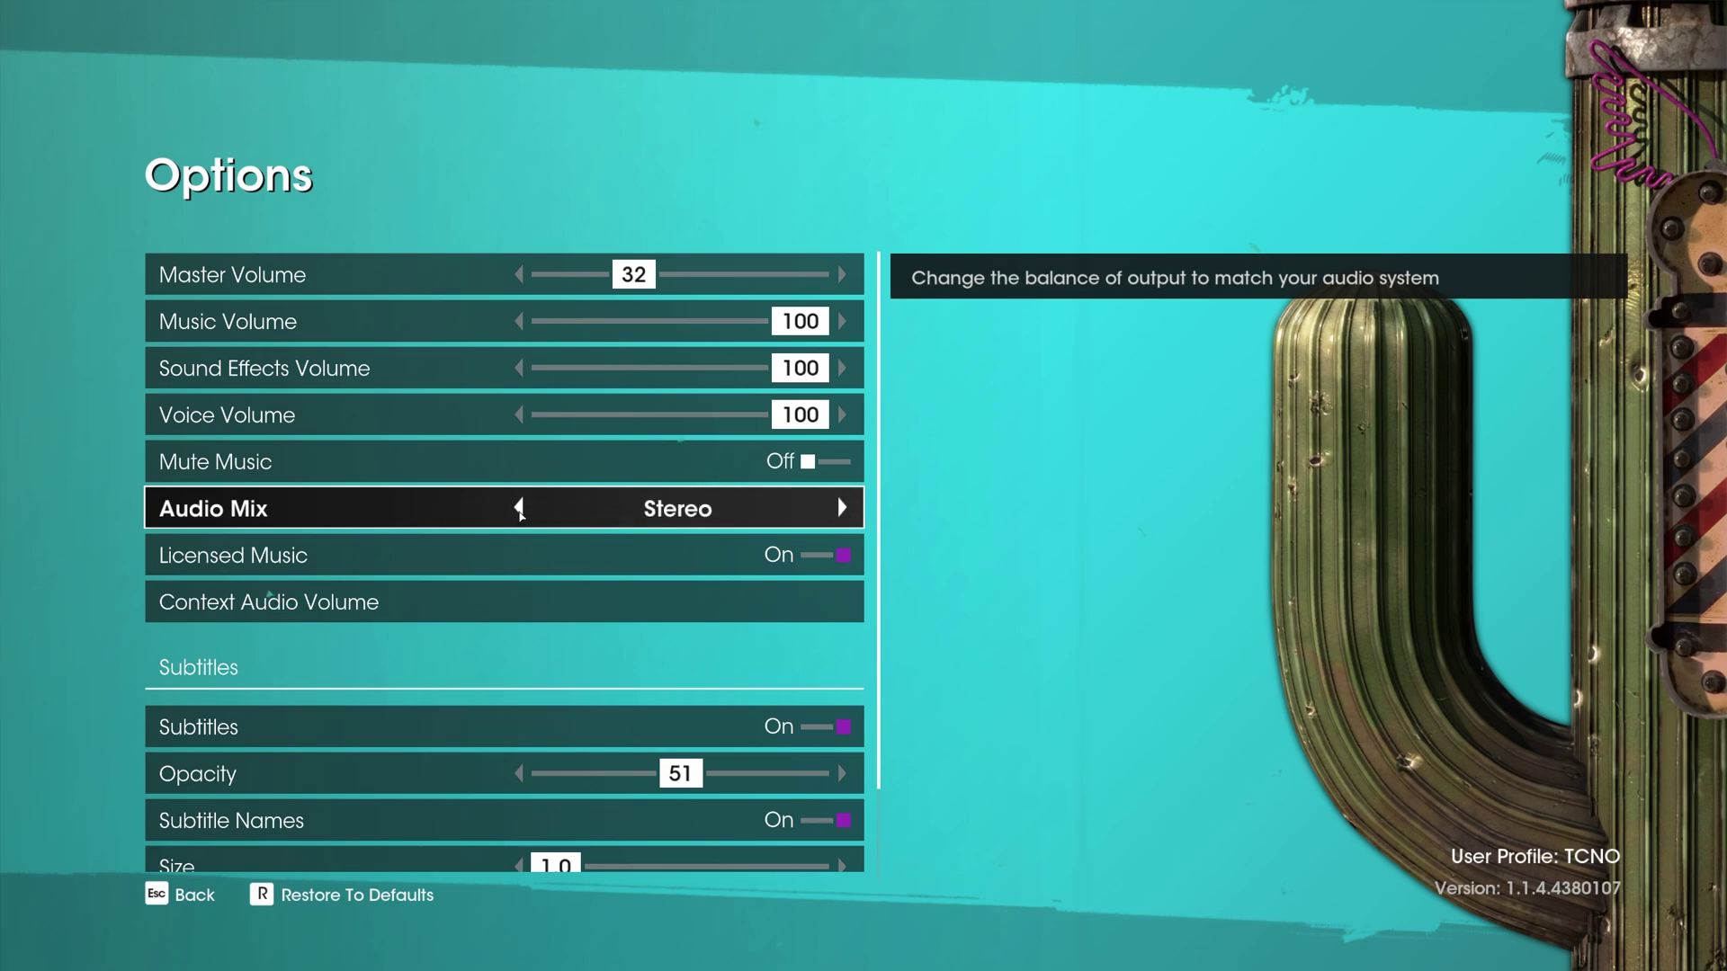
{"action": "left_click", "coordinate": [520, 509]}
{"action": "left_click", "coordinate": [520, 509]}
{"action": "left_click", "coordinate": [519, 509]}
{"action": "left_click", "coordinate": [520, 509]}
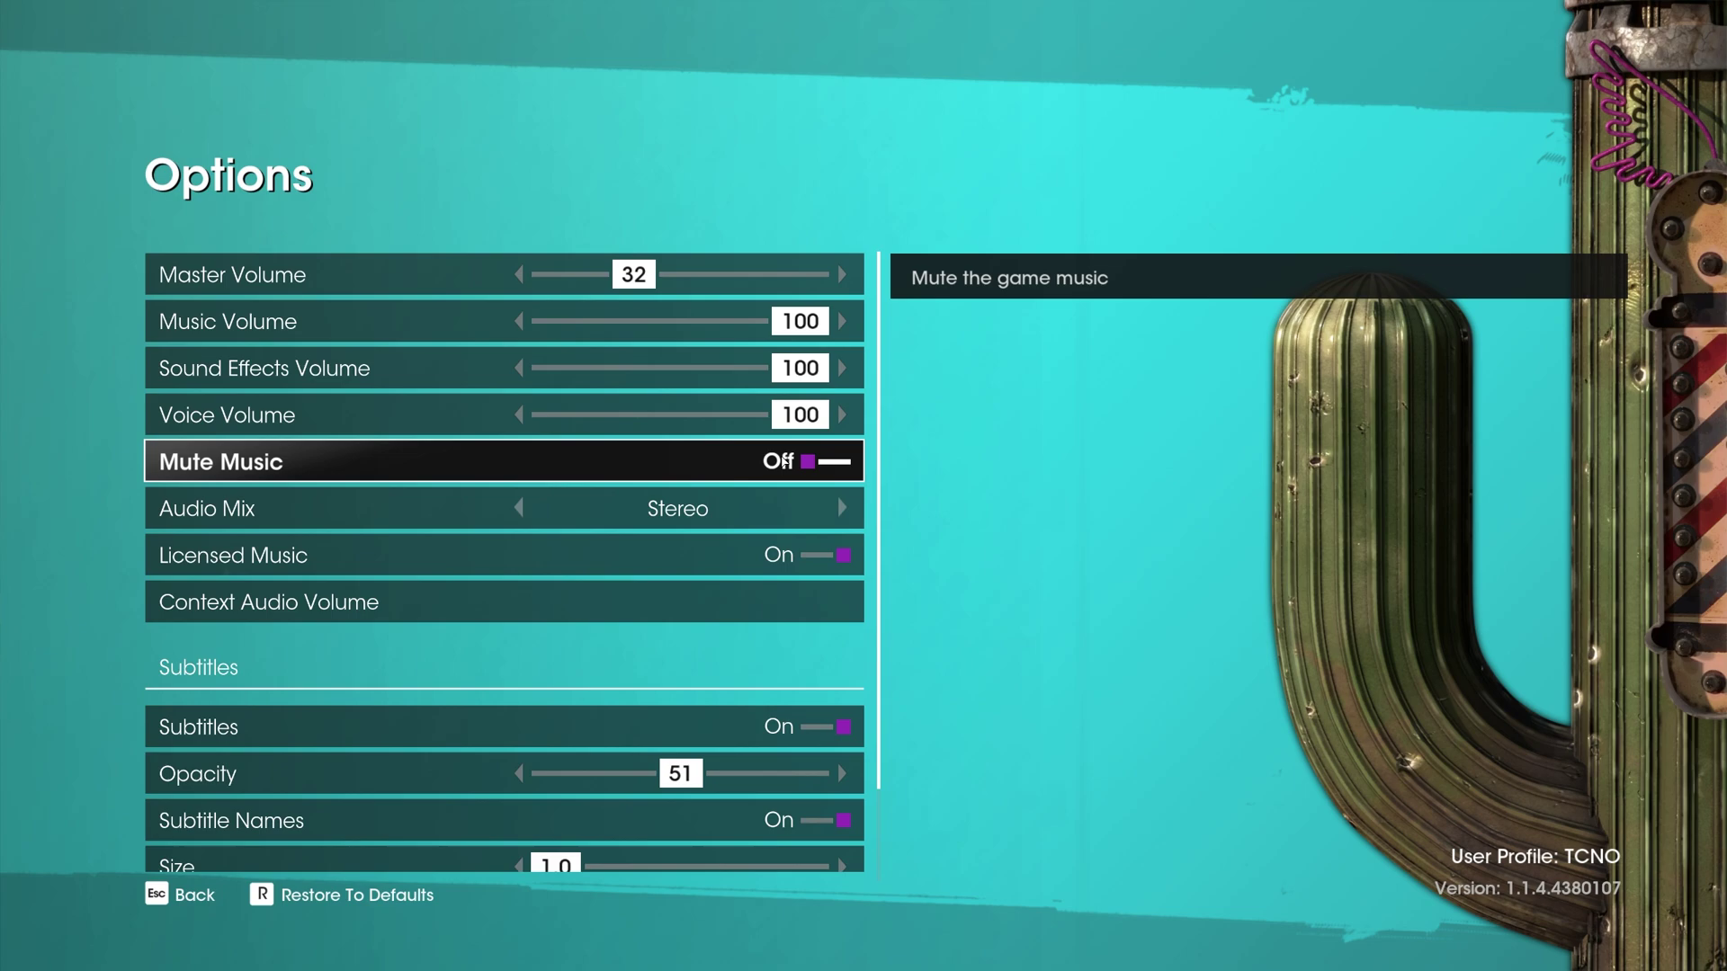
- Leave the options, exit the game to the desktop, and switch to the Epic Games Launcher
{"action": "left_click", "coordinate": [192, 893]}
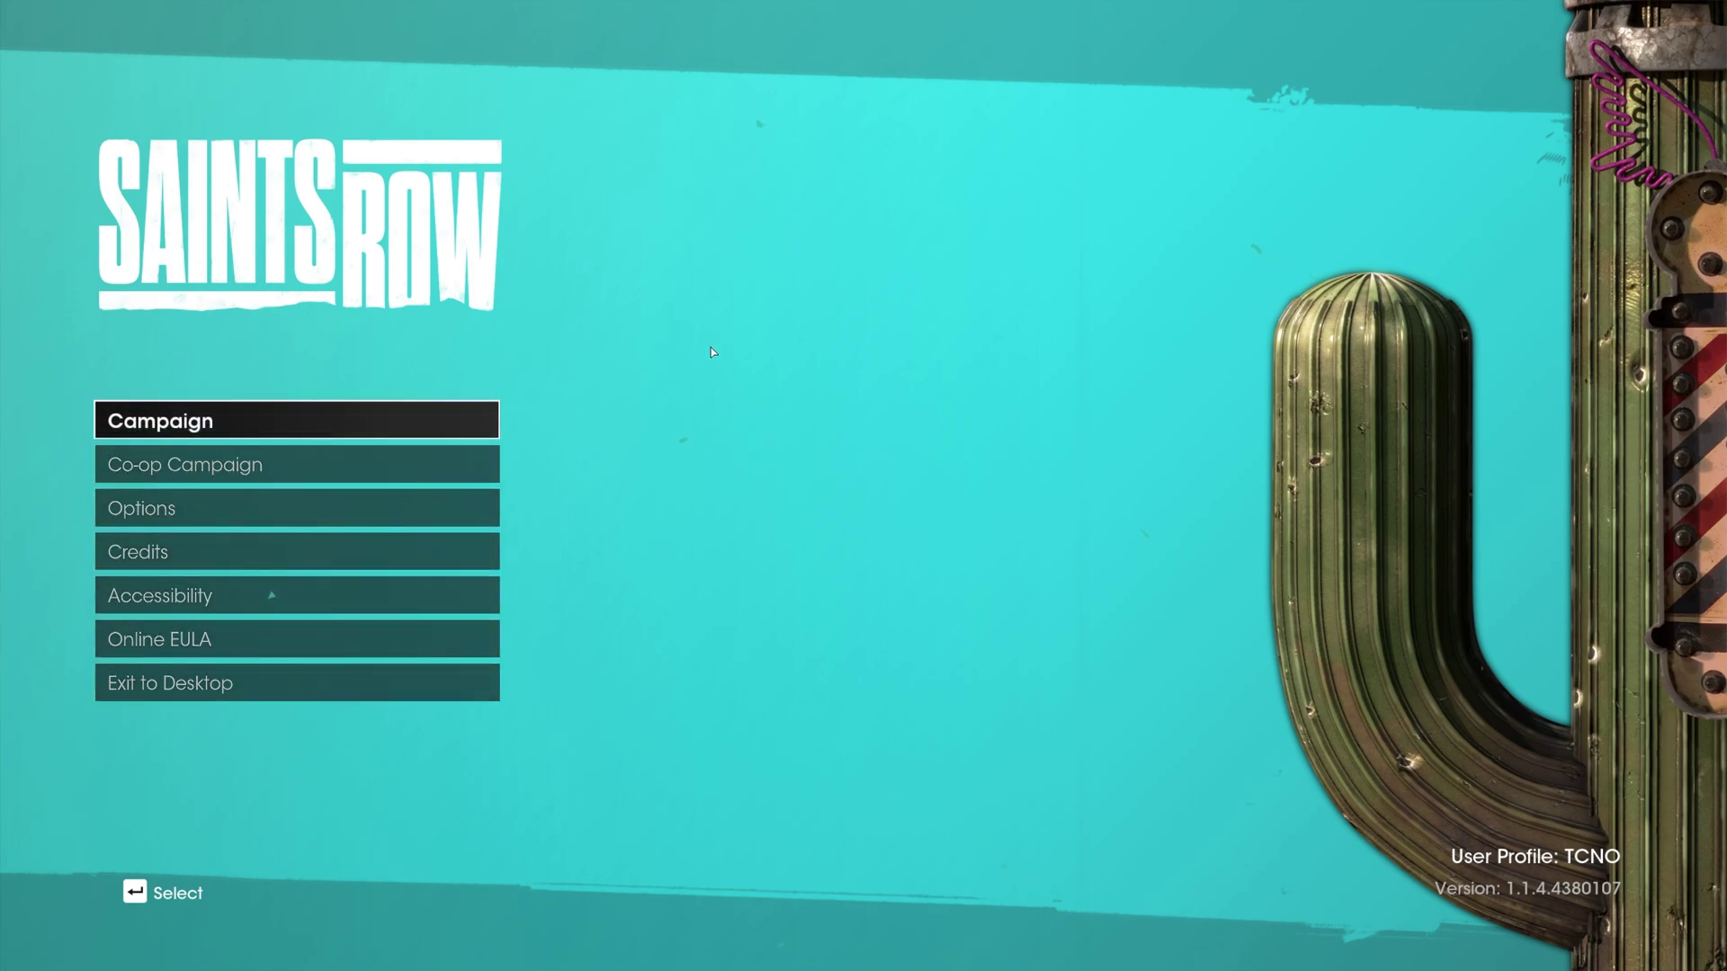
{"action": "left_click", "coordinate": [299, 698]}
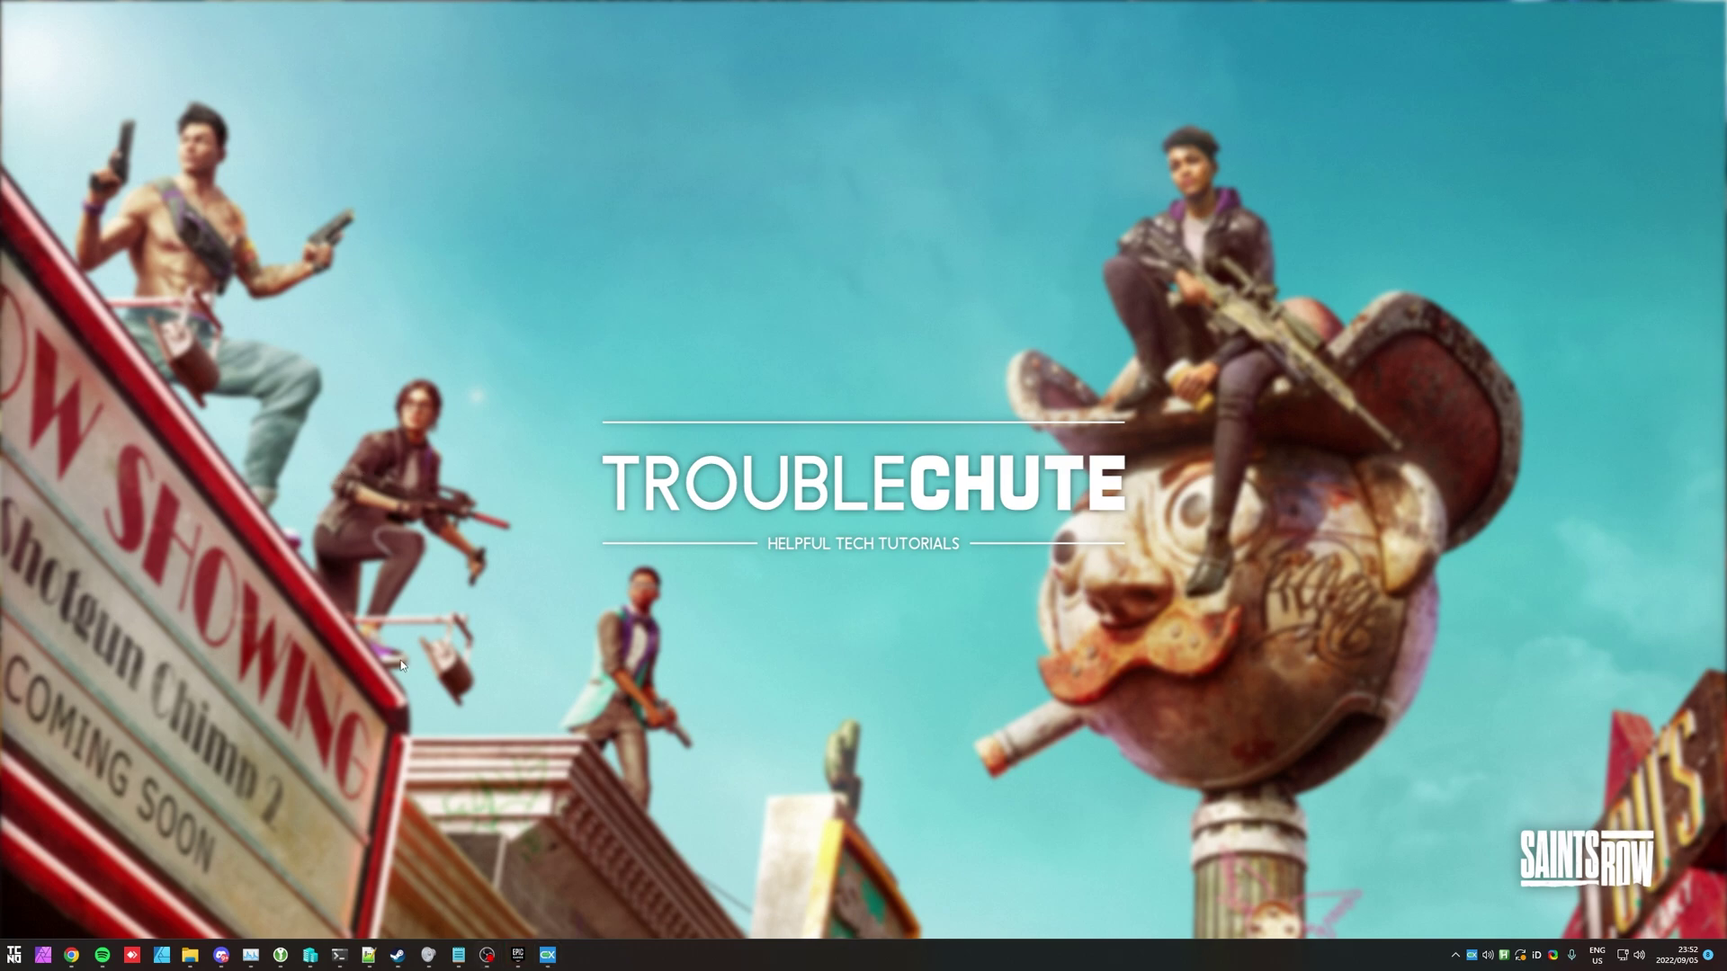
{"action": "left_click", "coordinate": [518, 955]}
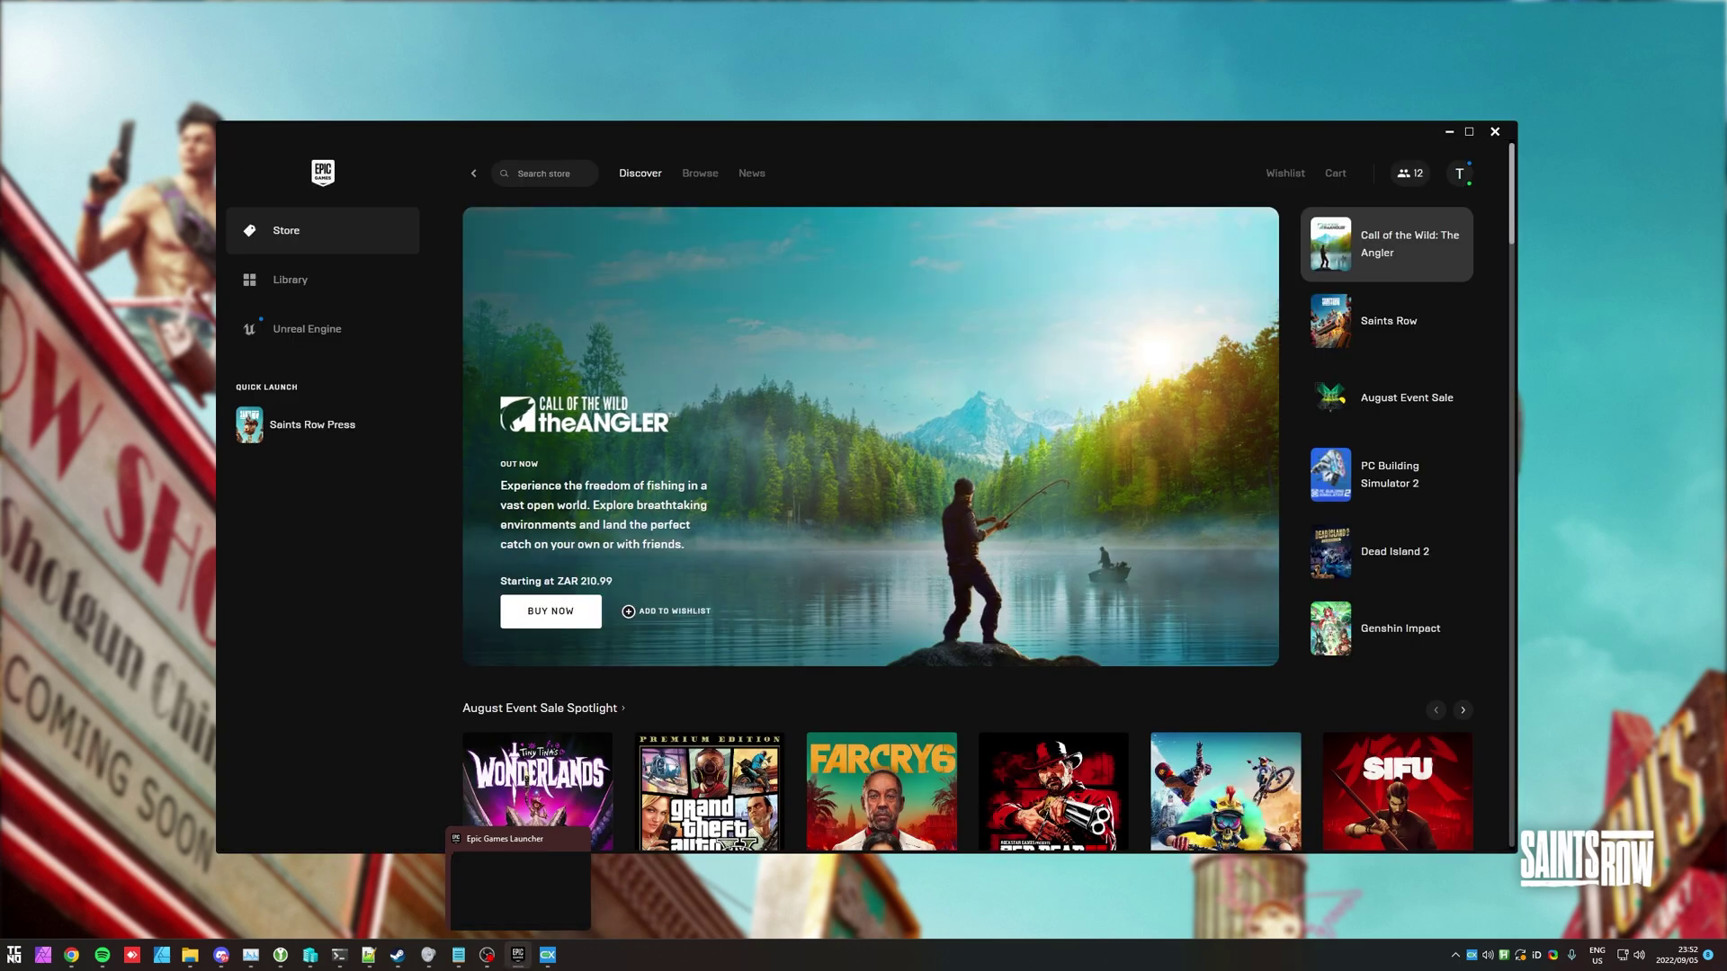